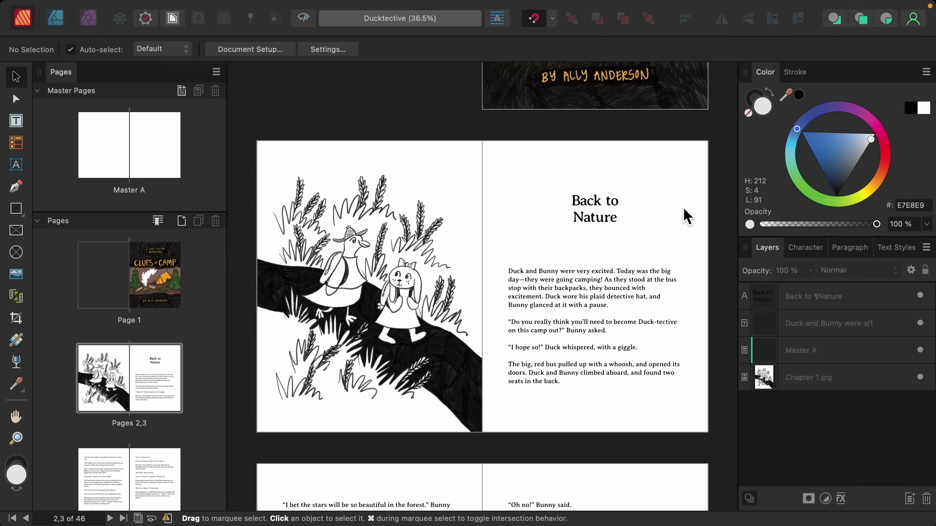
# Step: Browse through the book's spreads and return to the Back to Nature spread
pyautogui.scroll(10, 686, 216)
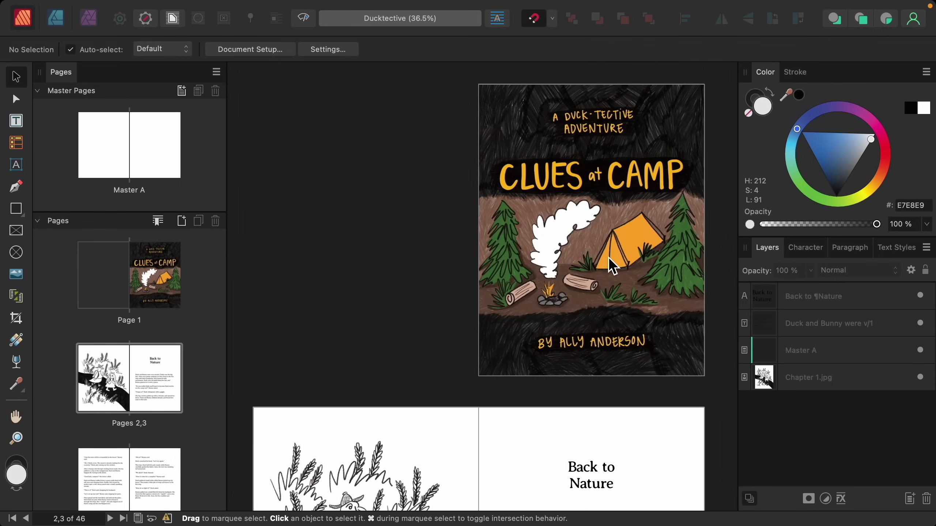
pyautogui.scroll(-8, 612, 266)
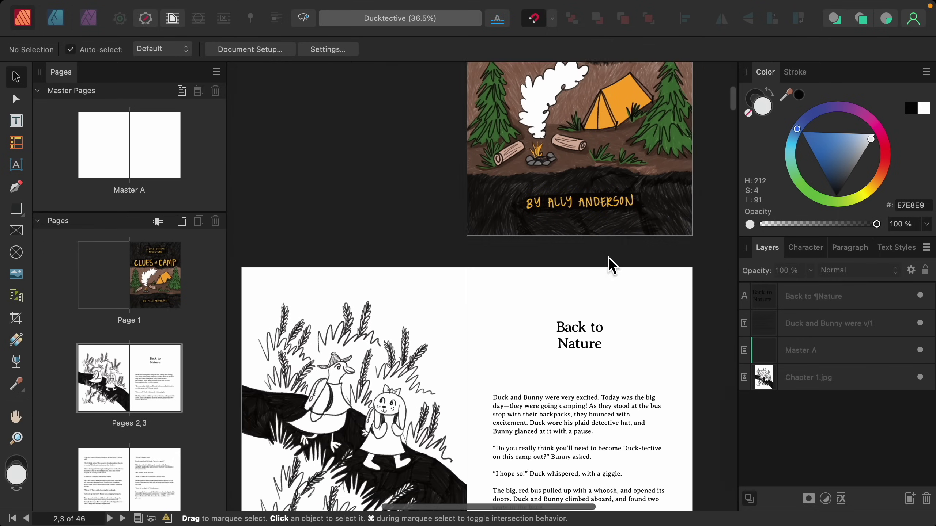
pyautogui.scroll(-1, 612, 266)
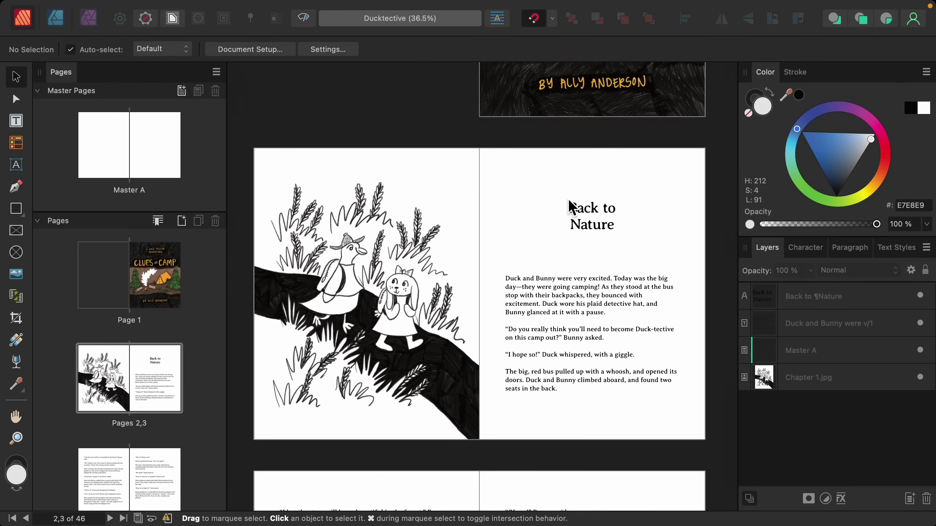
pyautogui.scroll(-10, 619, 275)
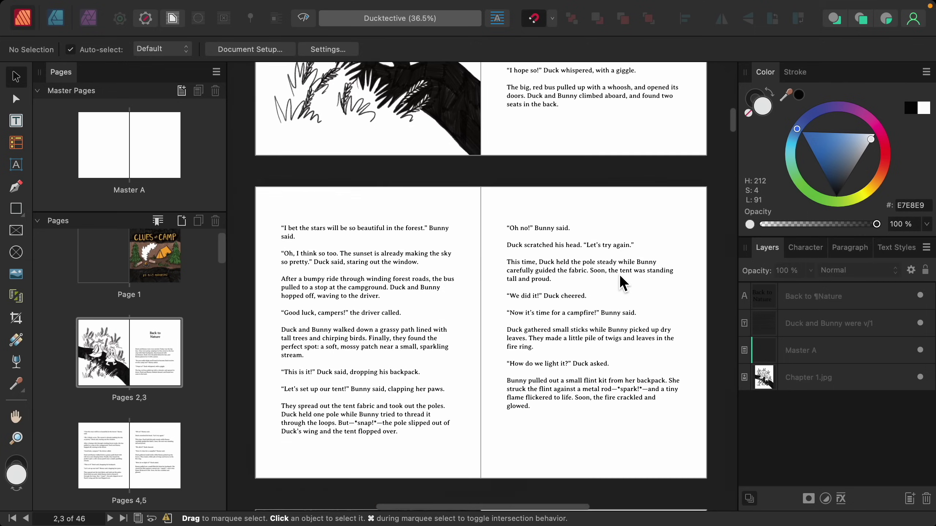
pyautogui.scroll(-10, 619, 274)
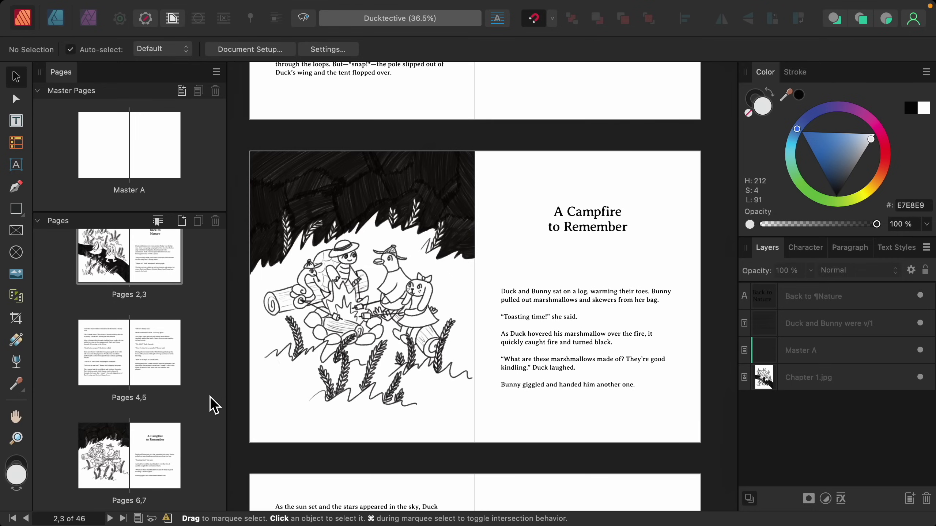
pyautogui.scroll(-3, 216, 394)
pyautogui.scroll(-10, 214, 387)
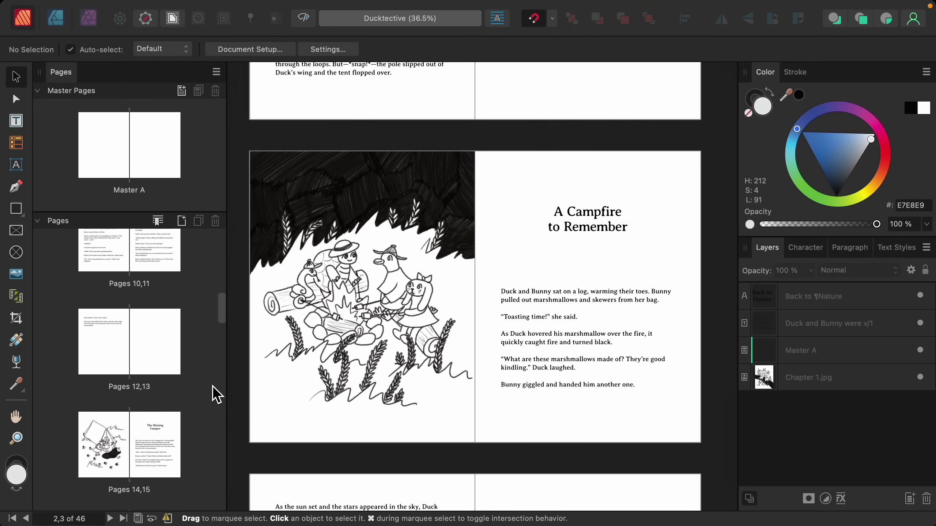
pyautogui.scroll(-10, 216, 393)
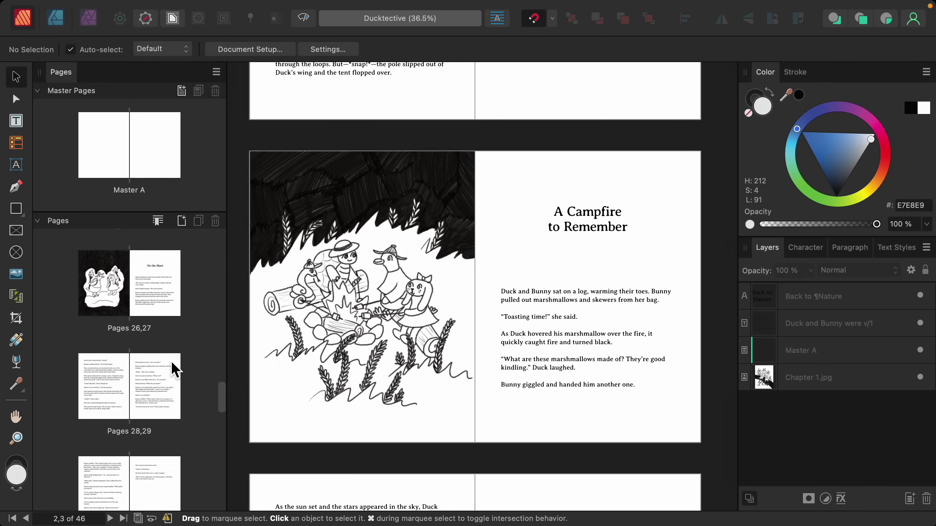
pyautogui.scroll(-6, 171, 361)
pyautogui.scroll(-10, 171, 361)
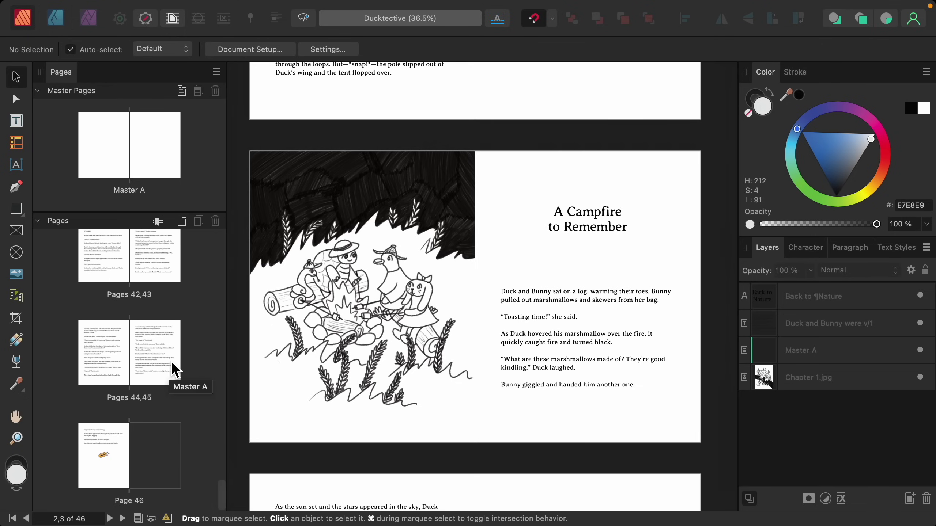
pyautogui.scroll(20, 171, 361)
pyautogui.scroll(15, 171, 361)
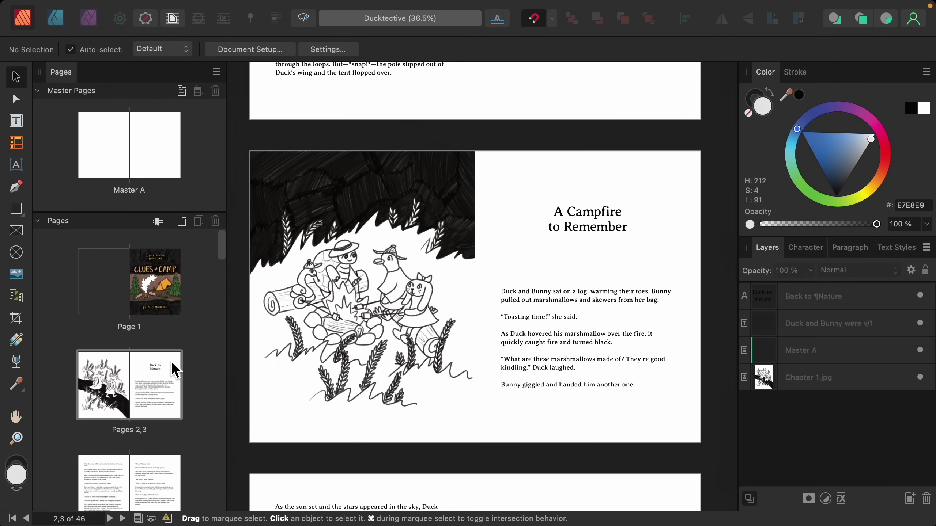
pyautogui.click(133, 373)
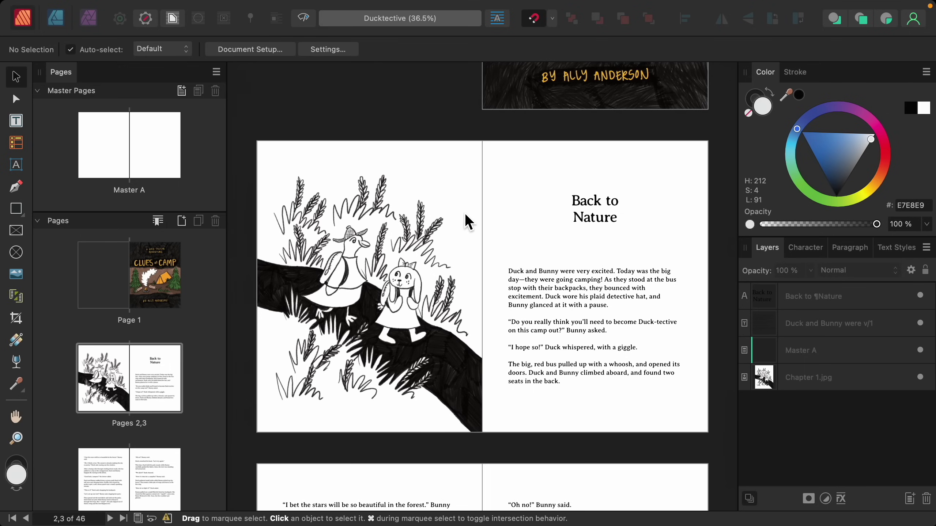
# Step: Draw a rectangle on Master A's left page
pyautogui.doubleClick(132, 142)
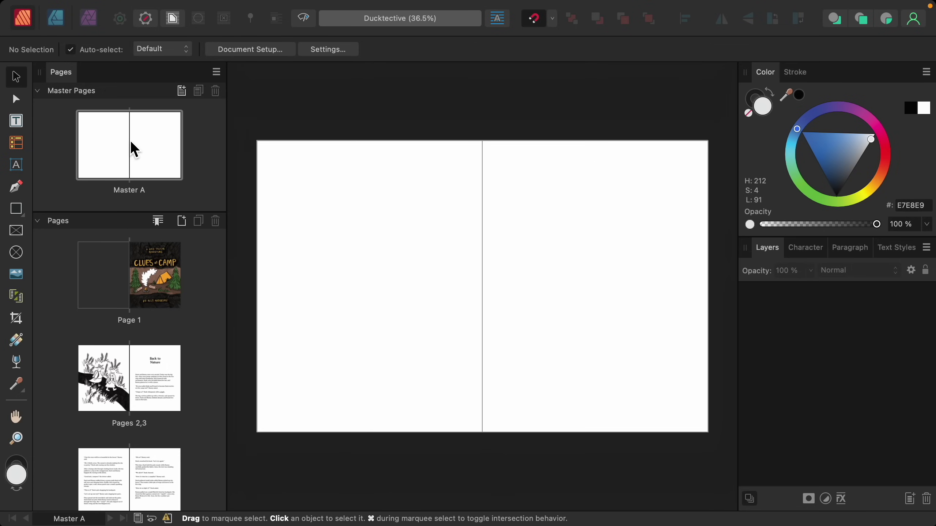
pyautogui.click(21, 210)
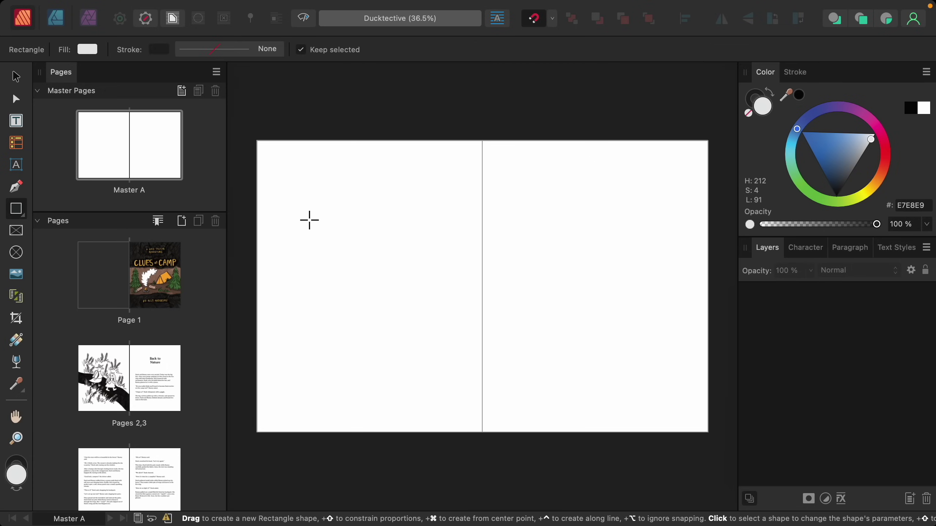
pyautogui.moveTo(306, 216); pyautogui.dragTo(450, 340)
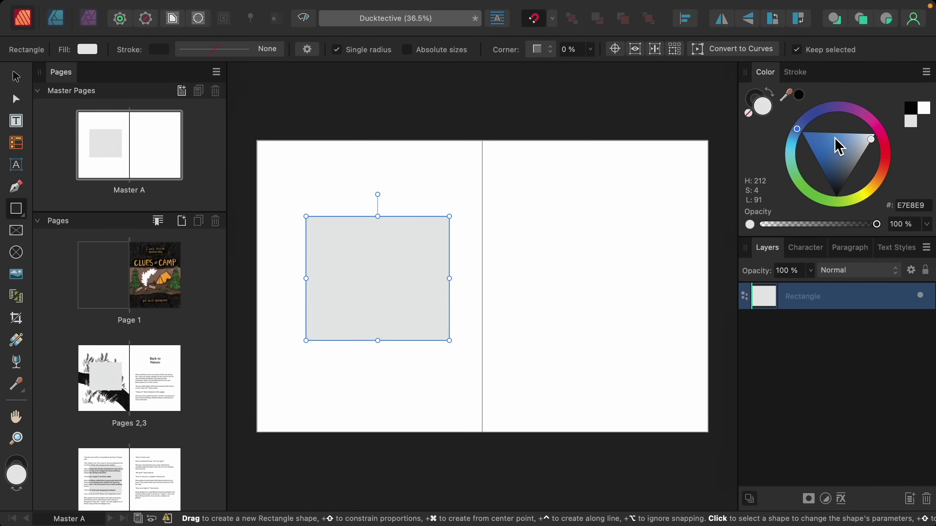
# Step: Give the rectangle a saturated fill, shifting it from blue to green
pyautogui.moveTo(836, 146); pyautogui.dragTo(787, 138)
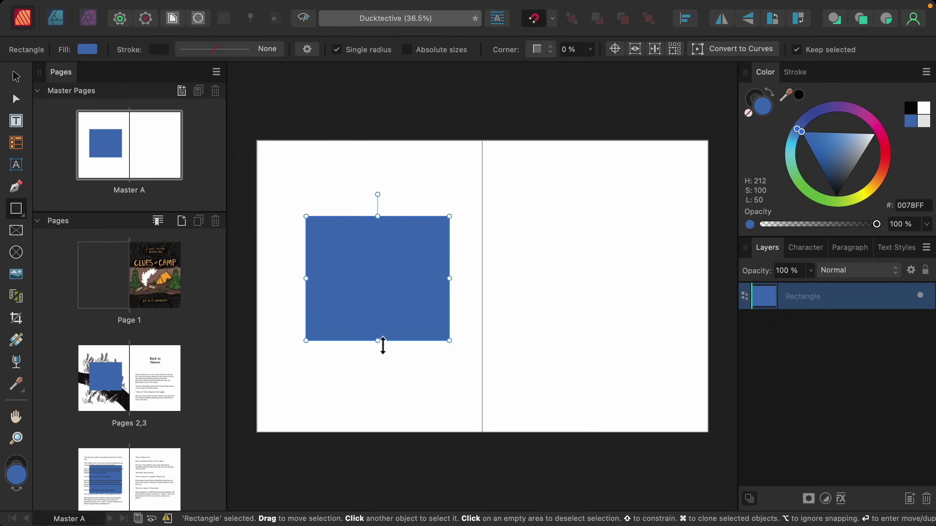
pyautogui.scroll(-3, 177, 390)
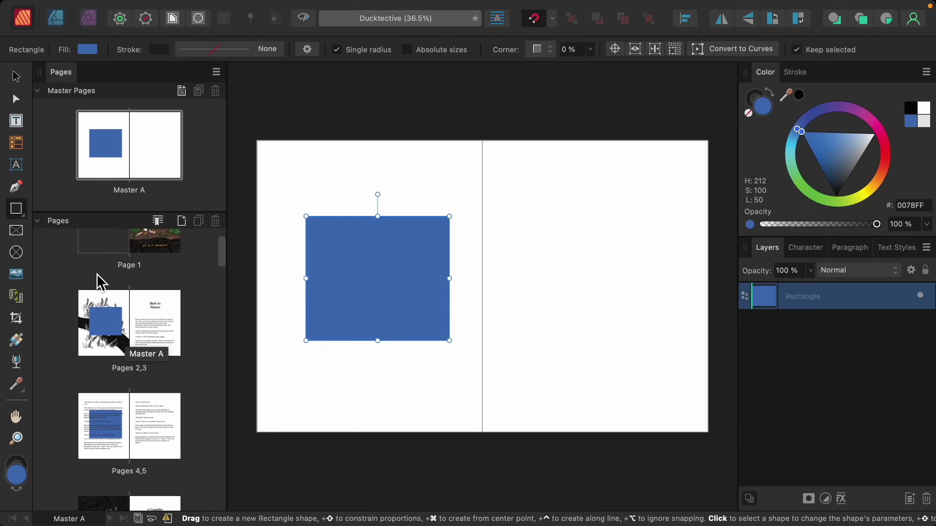
pyautogui.scroll(-6, 111, 385)
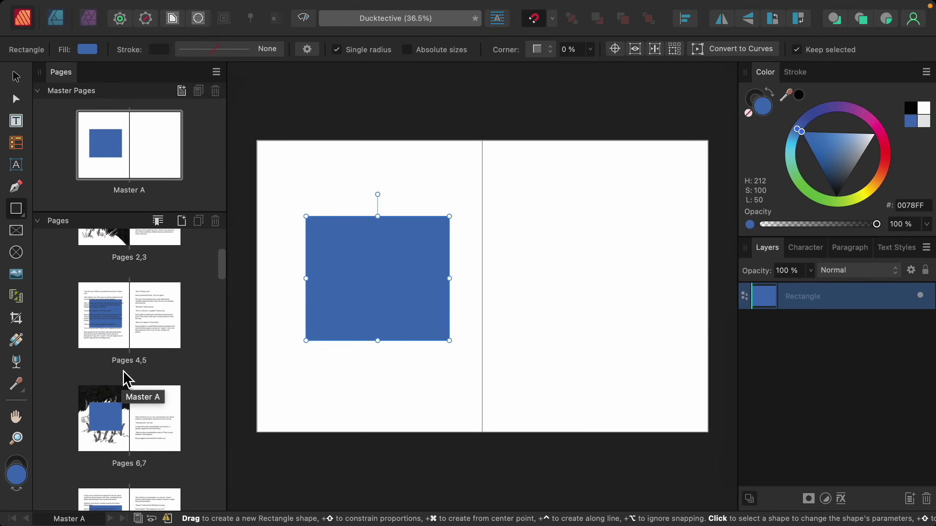
pyautogui.scroll(-6, 112, 376)
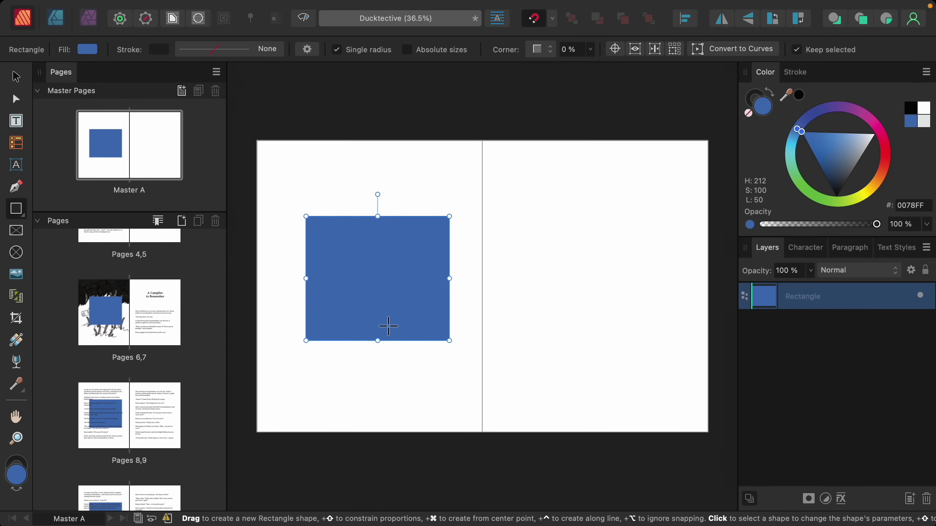
pyautogui.click(799, 132)
pyautogui.moveTo(798, 132); pyautogui.dragTo(809, 206)
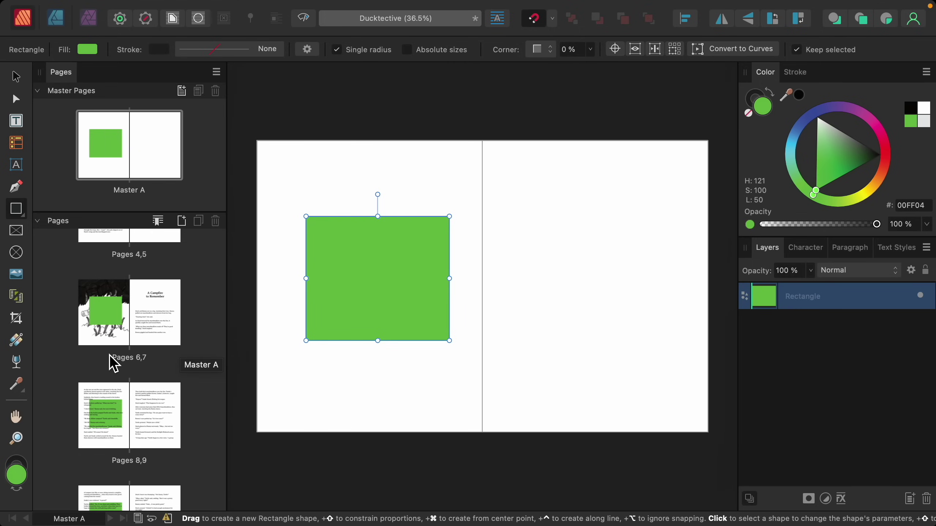
pyautogui.scroll(-3, 110, 360)
pyautogui.scroll(-1, 114, 359)
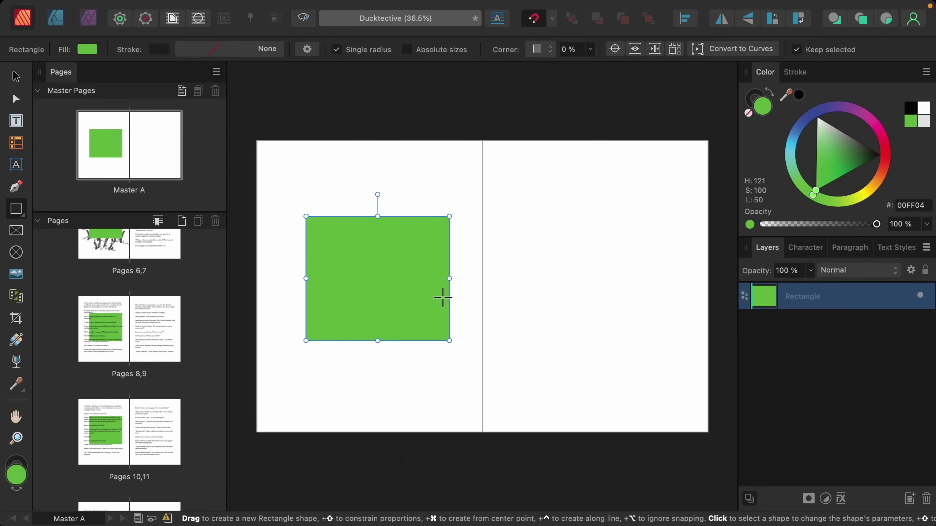
# Step: Draw a tall rectangle on the right master page, then delete it and the green square
pyautogui.moveTo(564, 198)
pyautogui.mouseDown()
pyautogui.moveTo(614, 389)
pyautogui.moveTo(632, 390)
pyautogui.mouseUp()
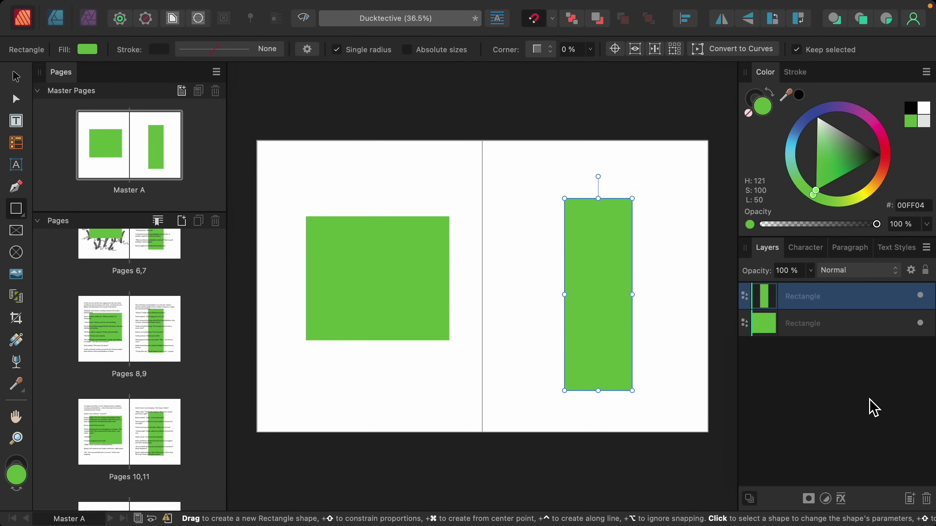
pyautogui.click(926, 499)
pyautogui.click(846, 303)
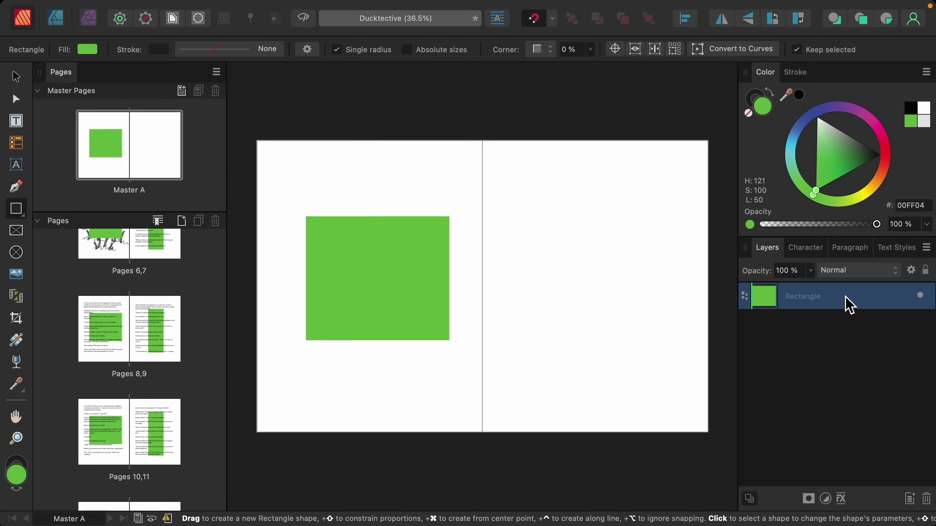
pyautogui.click(926, 498)
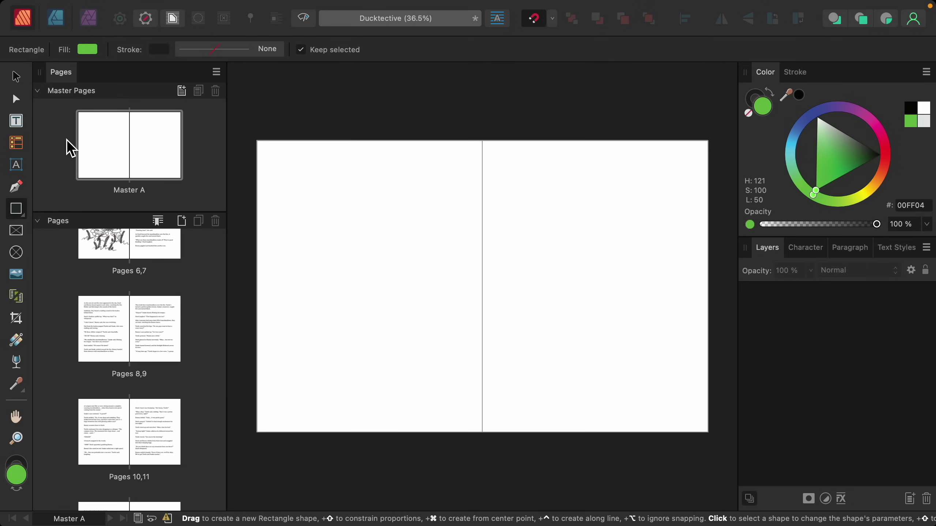
# Step: Draw a small text frame at the bottom of Master A's left page holding a Page Number field
pyautogui.click(17, 123)
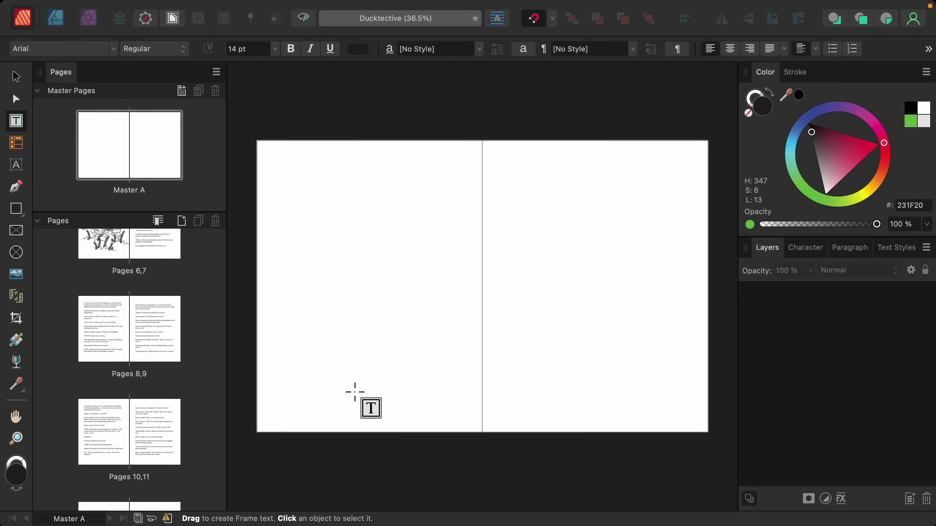
pyautogui.moveTo(356, 392); pyautogui.dragTo(385, 413)
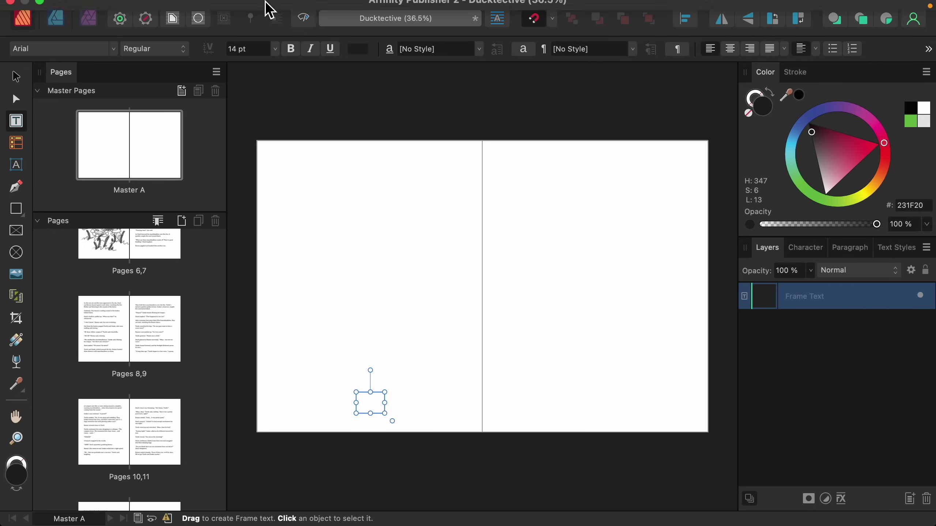
pyautogui.click(287, 10)
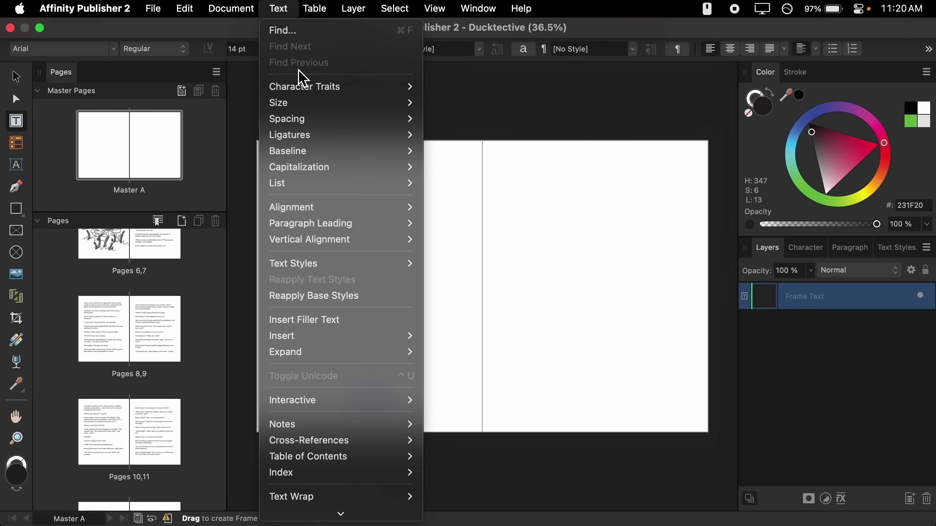
pyautogui.moveTo(352, 341)
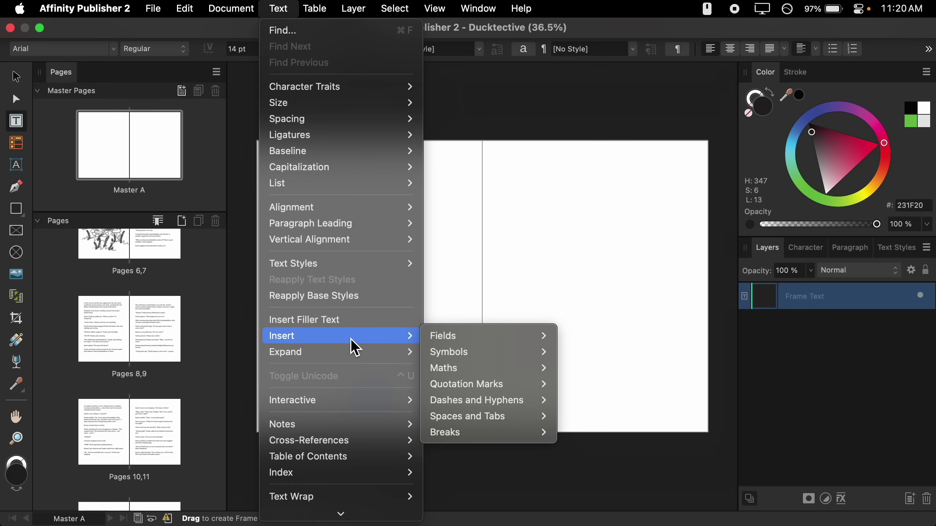
pyautogui.moveTo(461, 338)
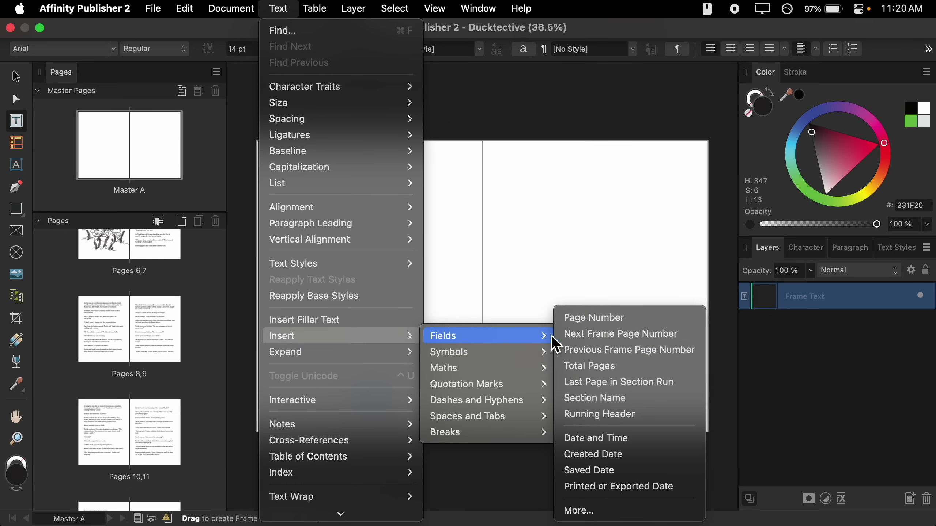
pyautogui.click(612, 324)
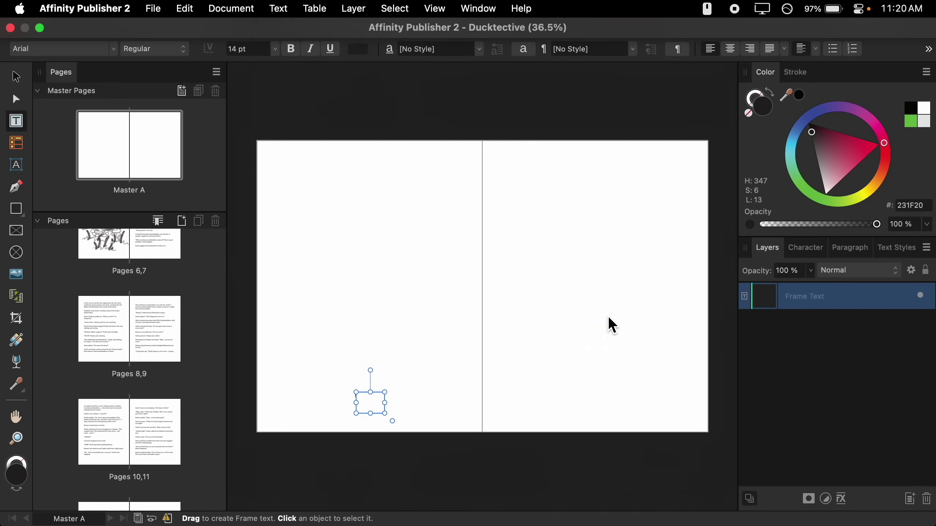
# Step: Format the page number as 20 pt Averia Serif Libre, centre-aligned
pyautogui.scroll(2, 364, 398)
pyautogui.scroll(6, 362, 406)
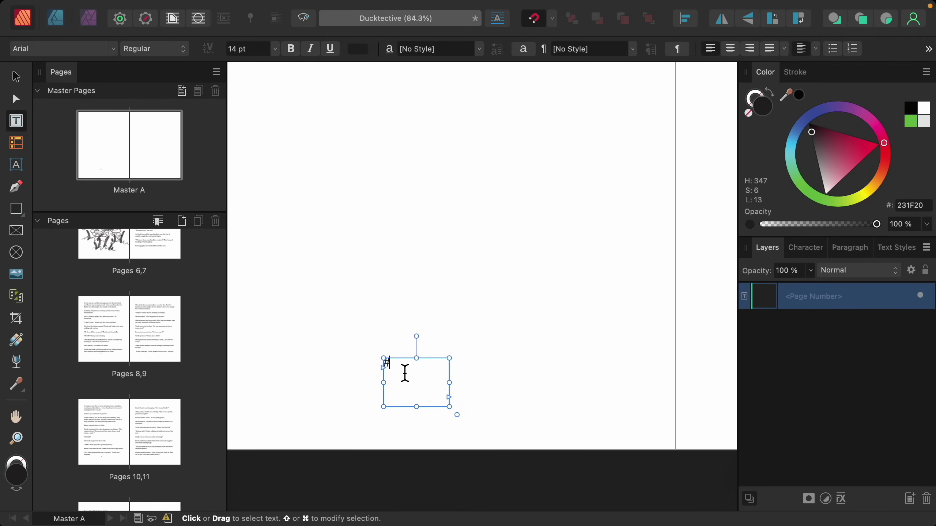
pyautogui.moveTo(392, 365); pyautogui.dragTo(352, 364)
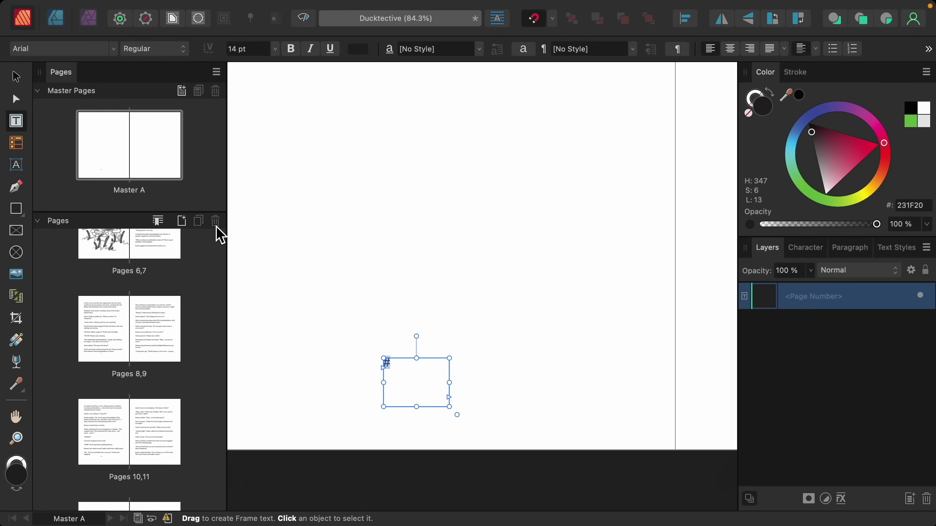
pyautogui.click(115, 50)
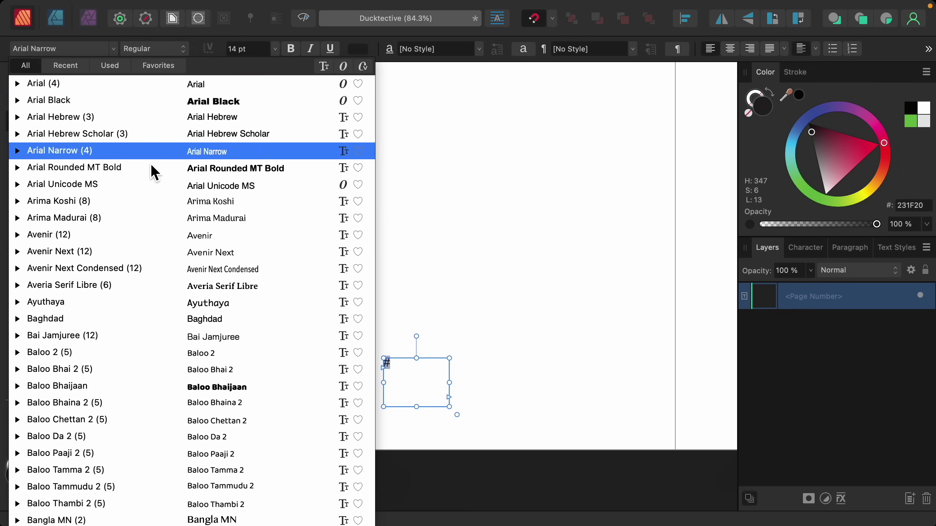
pyautogui.click(175, 284)
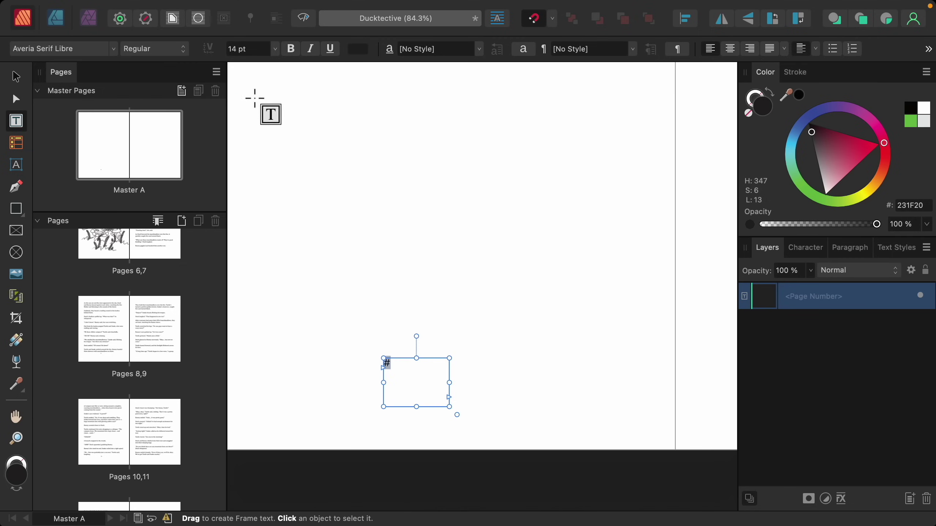
pyautogui.click(275, 51)
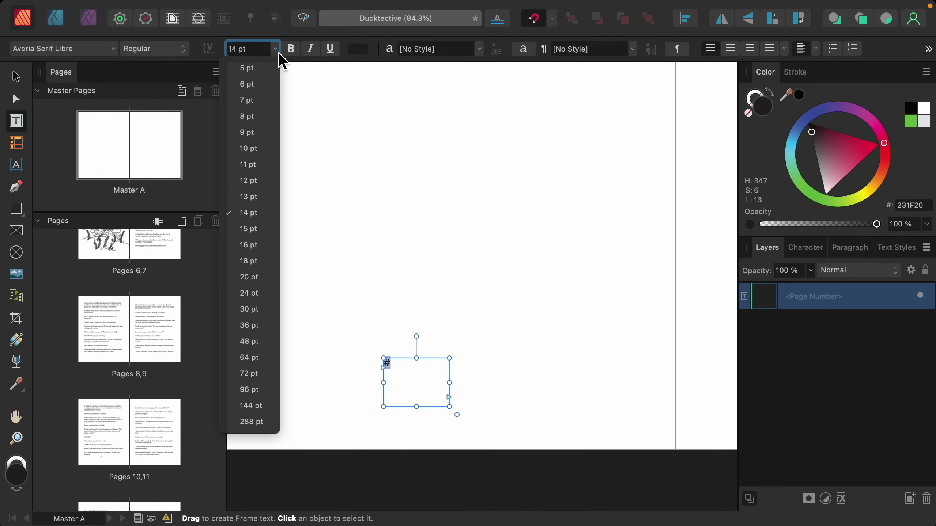
pyautogui.click(261, 276)
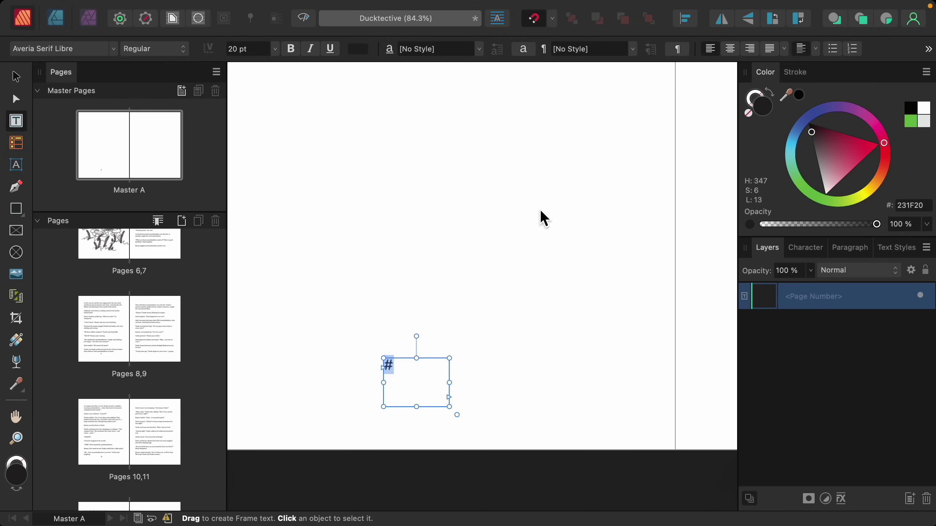
pyautogui.click(730, 50)
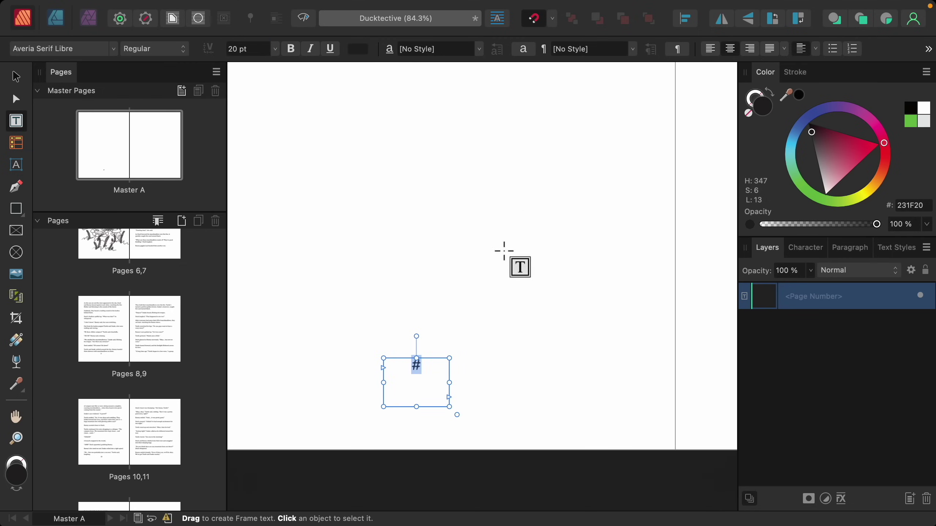
# Step: Move the page number frame lower on the left page
pyautogui.scroll(-4, 504, 251)
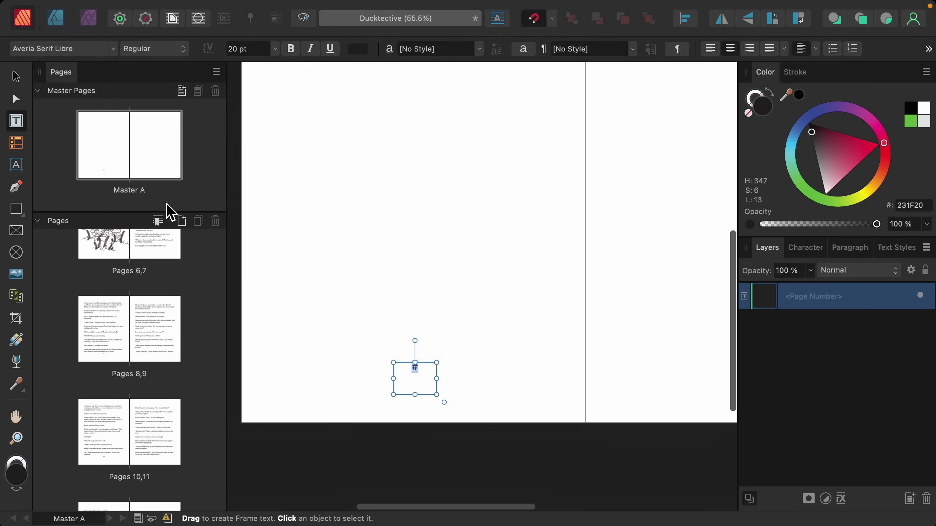
pyautogui.click(15, 77)
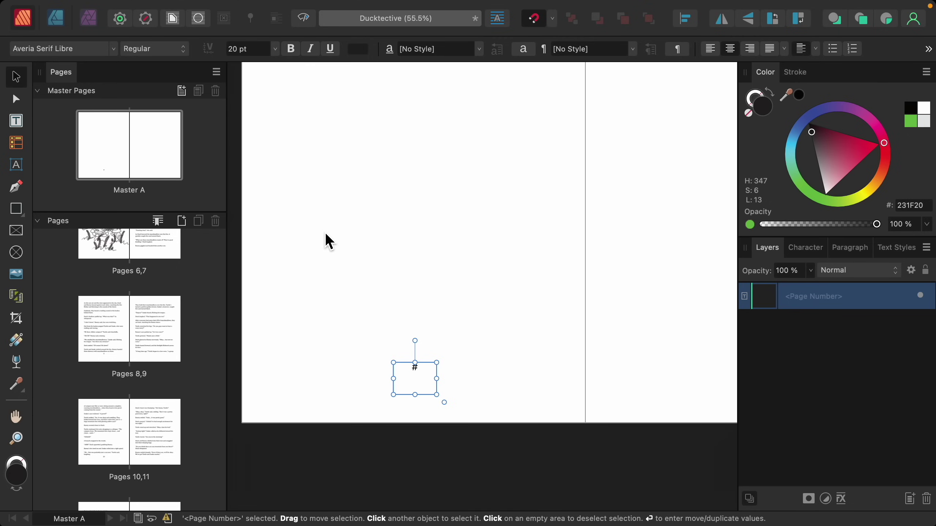
pyautogui.moveTo(426, 374); pyautogui.dragTo(422, 392)
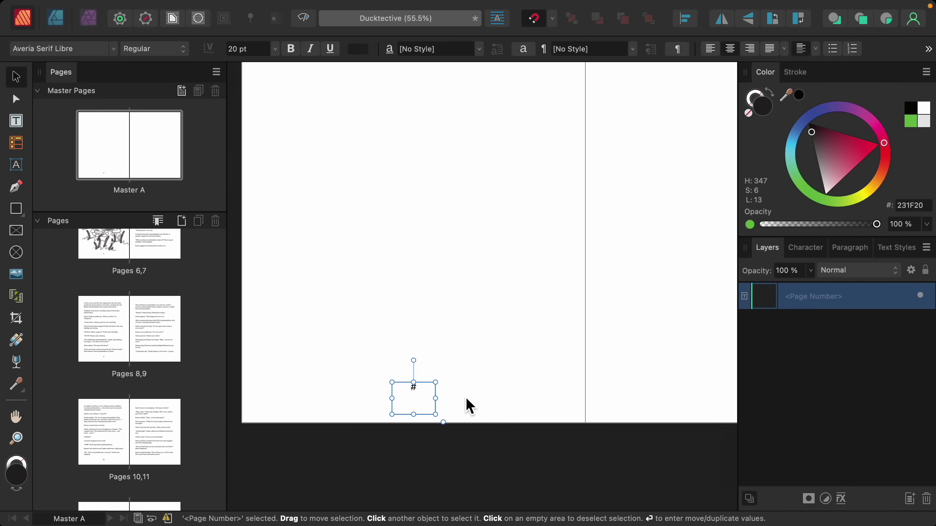
# Step: Go to the pages 8–9 spread and scroll through the spreads to check the numbers
pyautogui.doubleClick(131, 326)
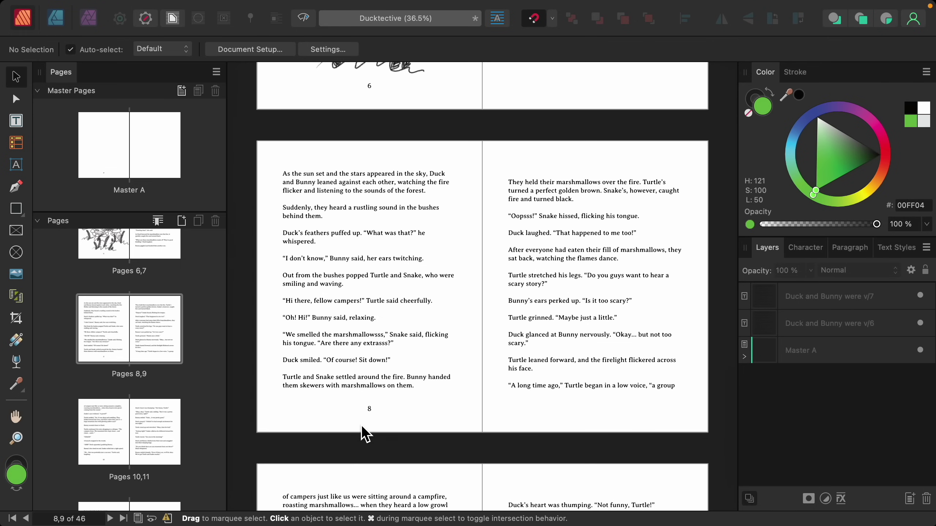
pyautogui.scroll(2, 413, 407)
pyautogui.scroll(5, 412, 407)
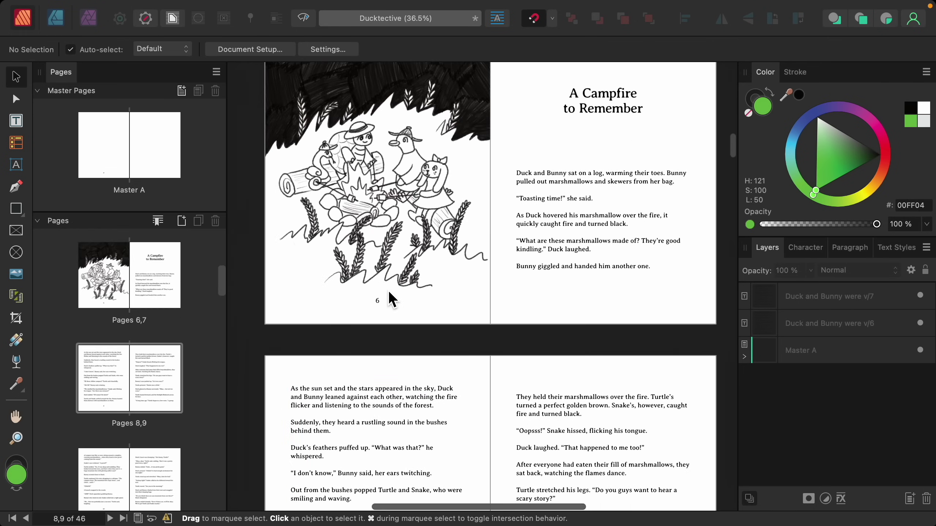
pyautogui.scroll(-7, 384, 406)
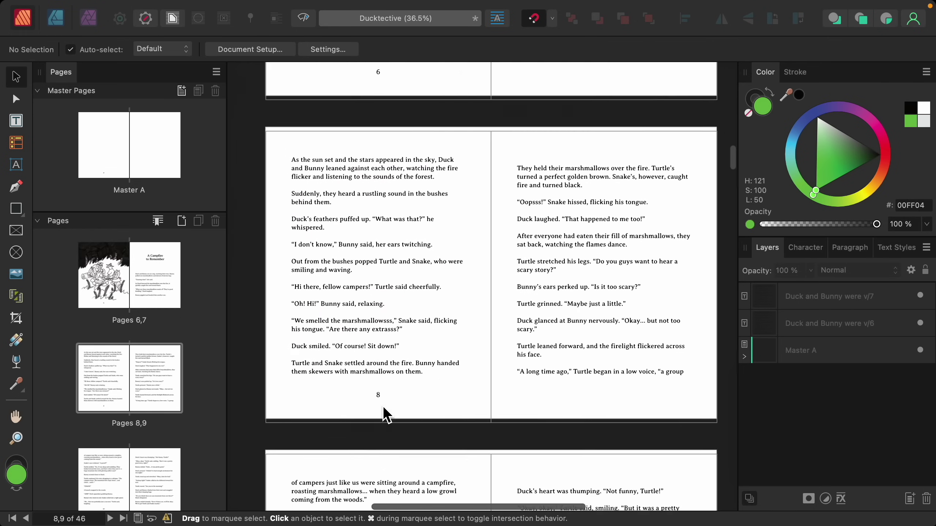
pyautogui.scroll(-5, 375, 372)
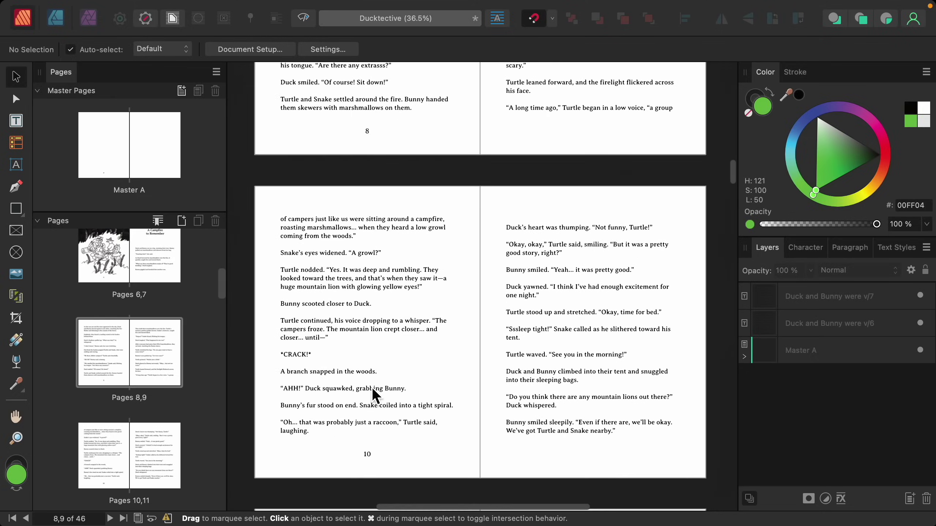
# Step: Copy Master A's page number frame onto its right page, then view pages 8 and 9
pyautogui.doubleClick(131, 147)
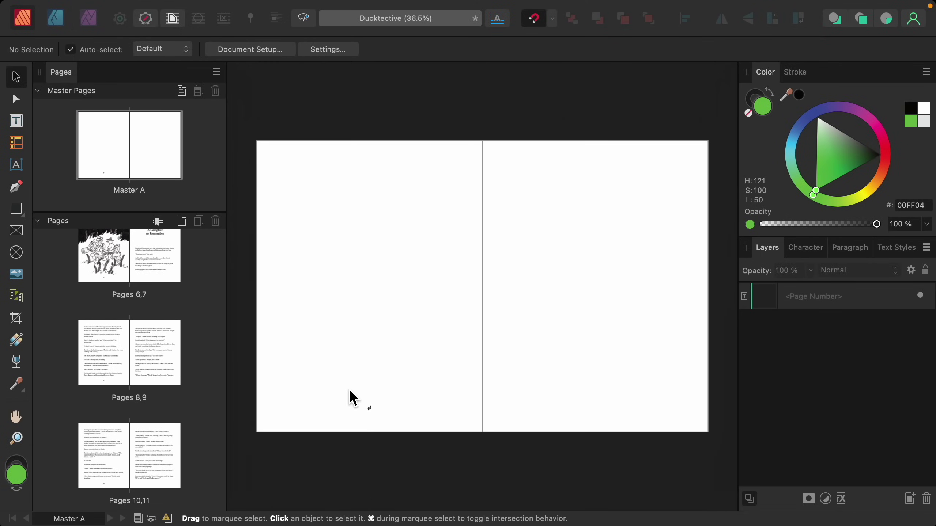
pyautogui.click(370, 409)
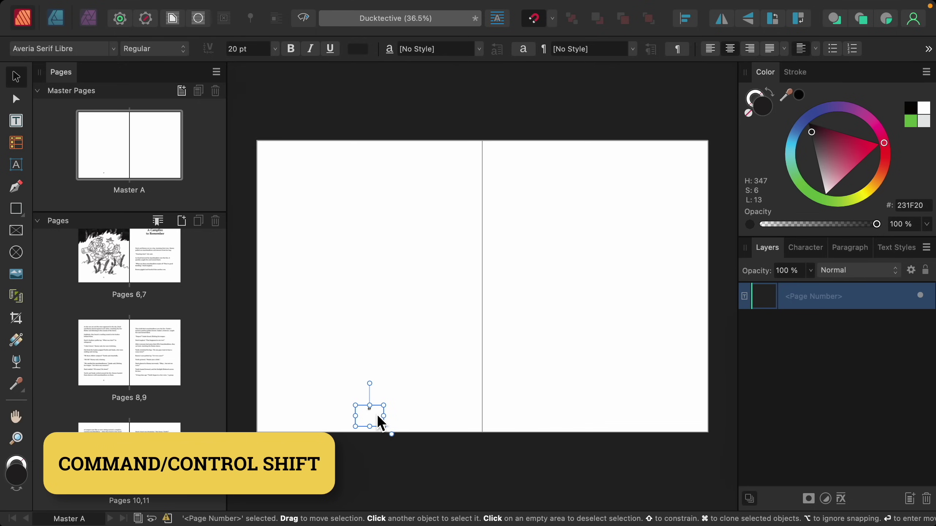
pyautogui.moveTo(371, 412); pyautogui.dragTo(593, 406)
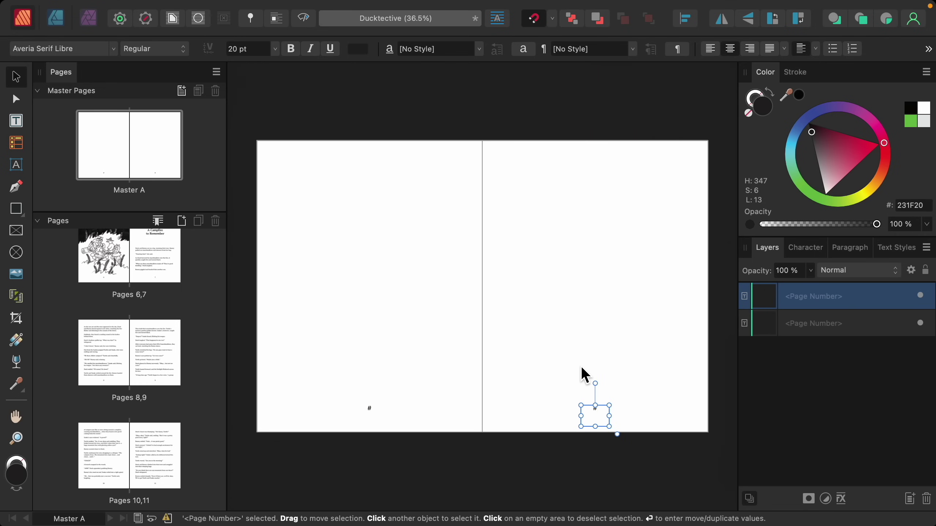
pyautogui.doubleClick(128, 350)
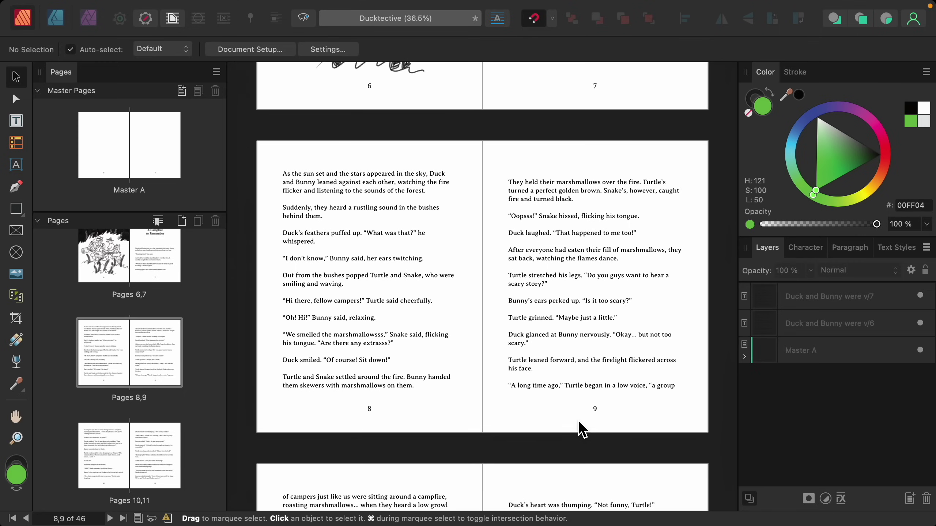
# Step: Switch to the pages 6–7 spread
pyautogui.doubleClick(107, 256)
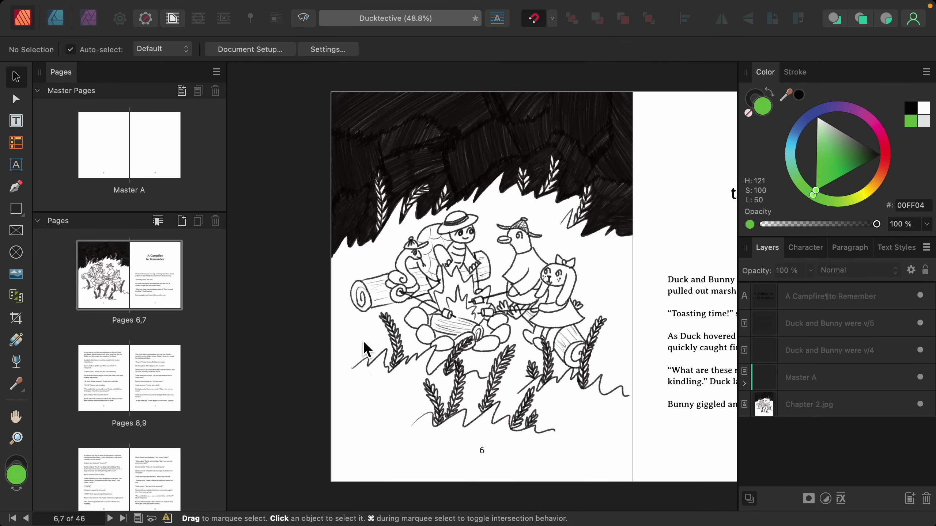
# Step: Clear the master from page 6 and return to the pages 6–7 spread
pyautogui.rightClick(107, 279)
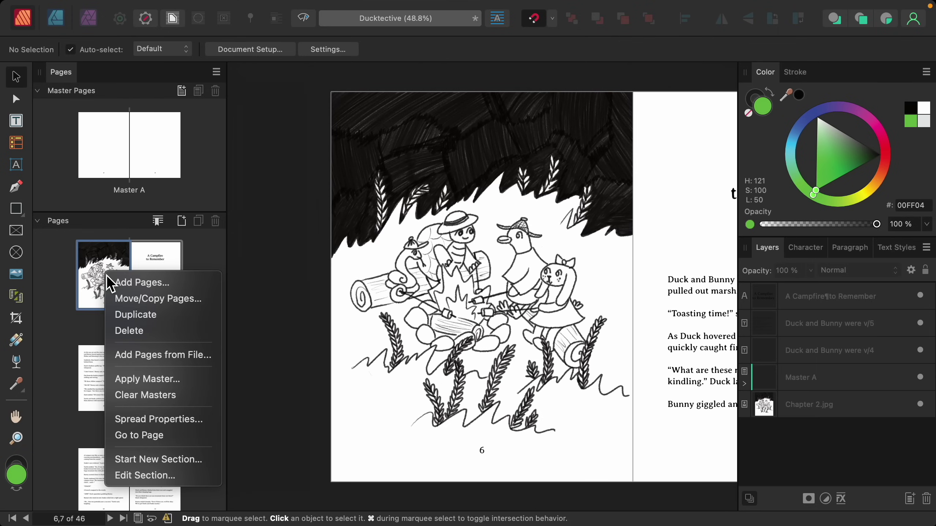
pyautogui.click(190, 404)
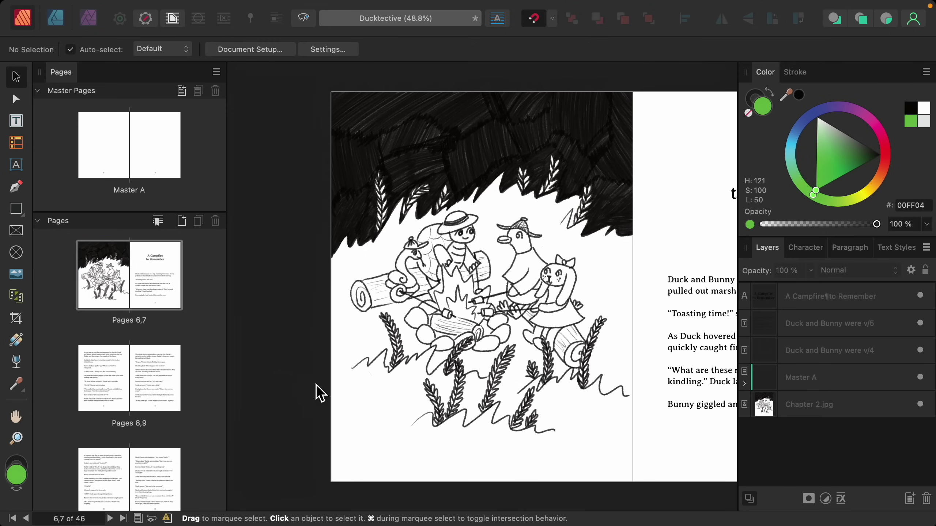
pyautogui.scroll(-2, 408, 383)
pyautogui.hscroll(3, 408, 383)
pyautogui.scroll(-1, 408, 383)
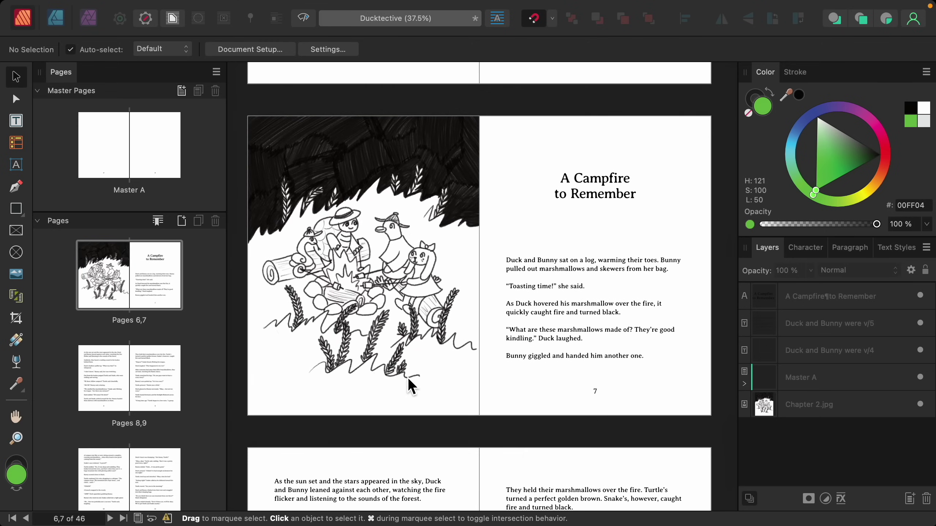
pyautogui.scroll(-10, 612, 403)
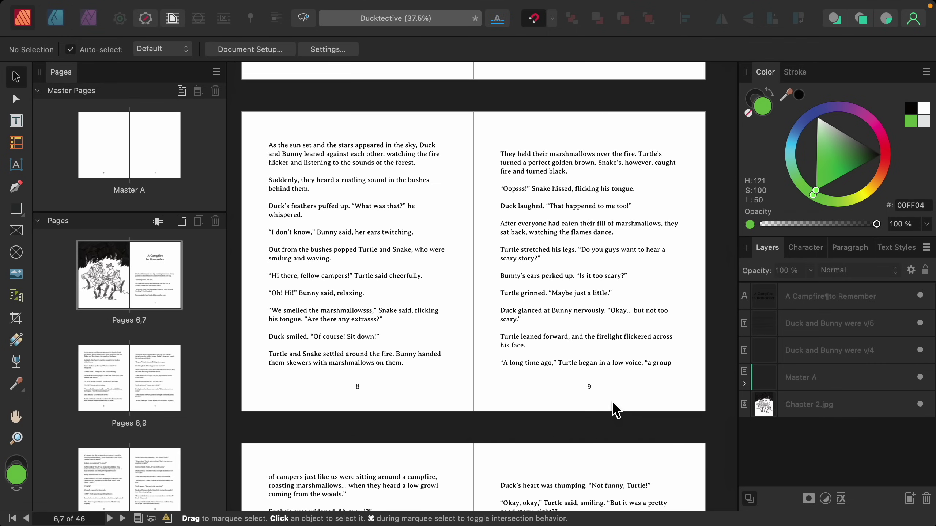
pyautogui.doubleClick(130, 280)
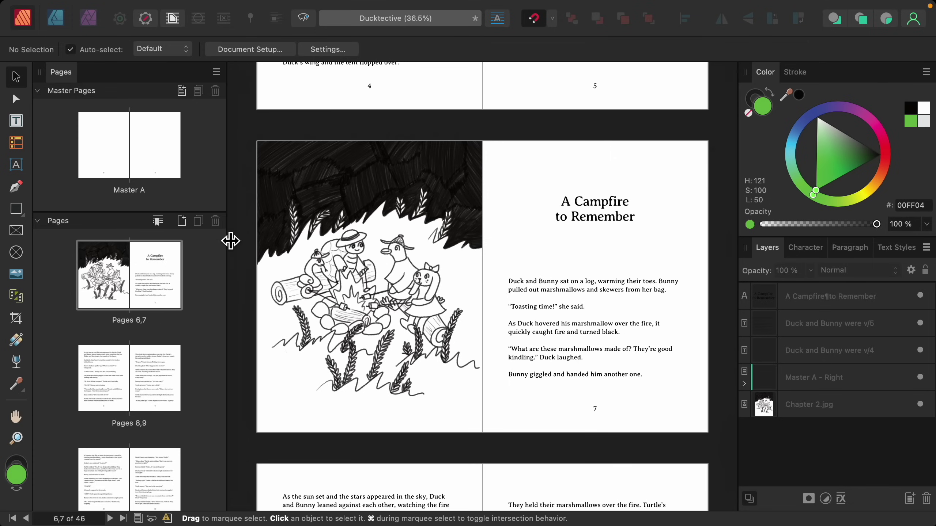
# Step: Add a new master page, keeping the default name Master B
pyautogui.click(182, 91)
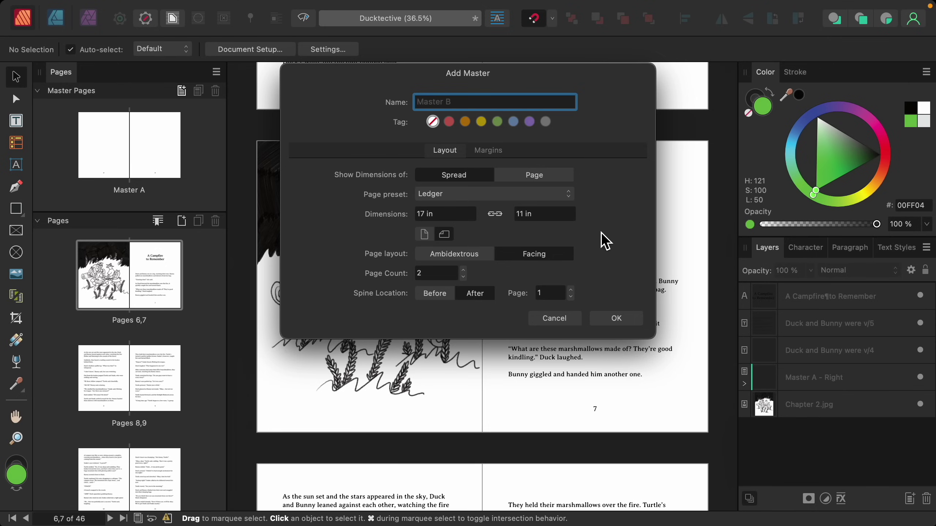
pyautogui.click(616, 321)
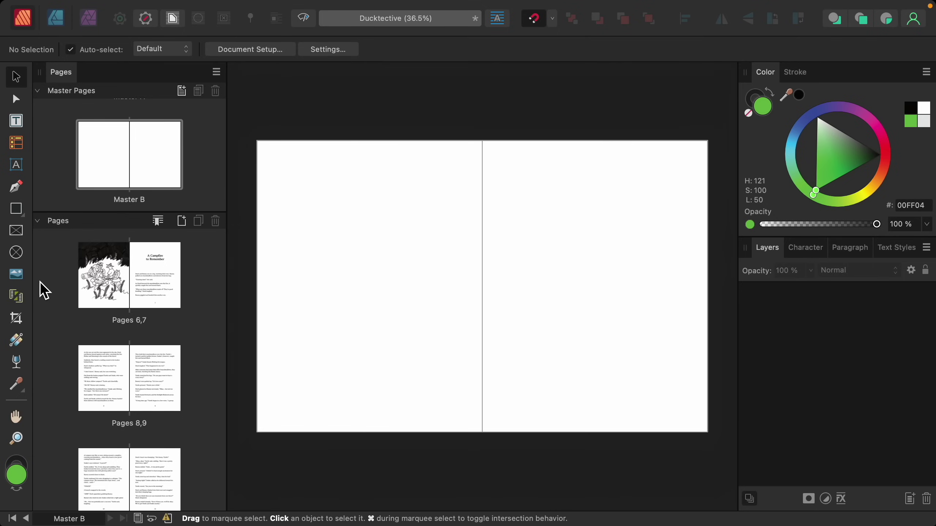
# Step: Place Chapter Name Plate.png on Master B's right page and Chapter Picture.png across its left page
pyautogui.click(21, 280)
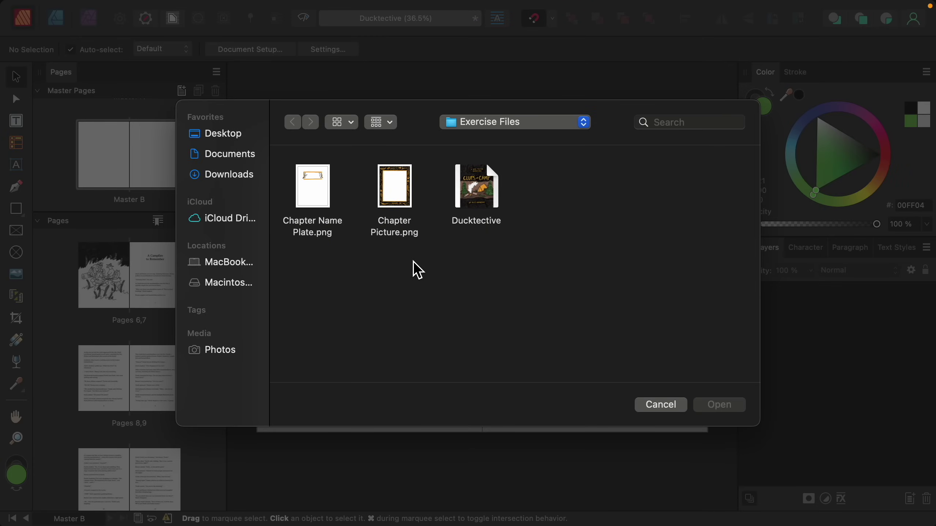
pyautogui.moveTo(399, 259); pyautogui.dragTo(318, 192)
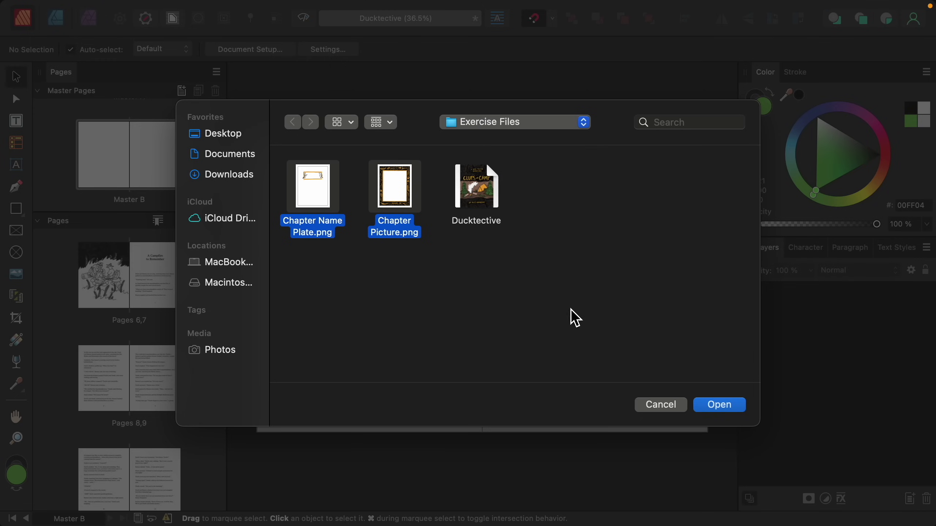
pyautogui.click(722, 406)
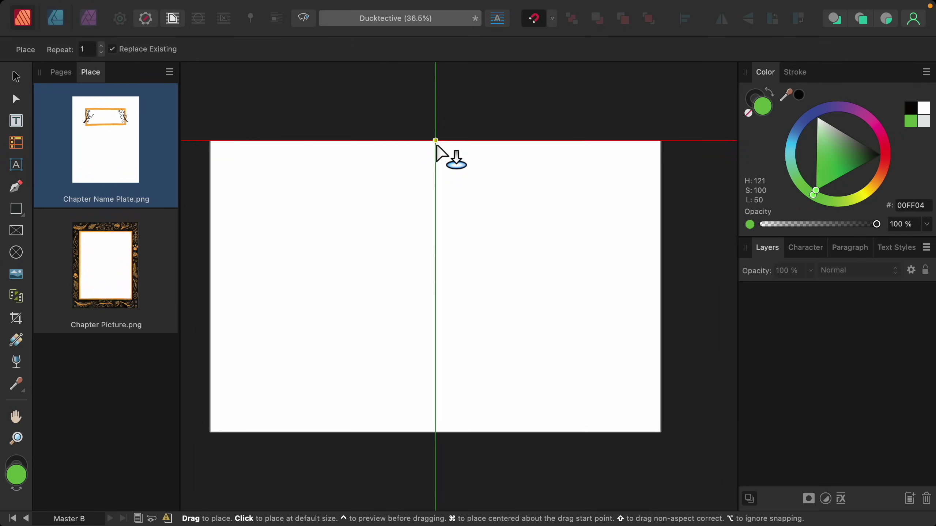
pyautogui.moveTo(437, 146)
pyautogui.mouseDown()
pyautogui.moveTo(624, 408)
pyautogui.moveTo(618, 429)
pyautogui.moveTo(635, 456)
pyautogui.mouseUp()
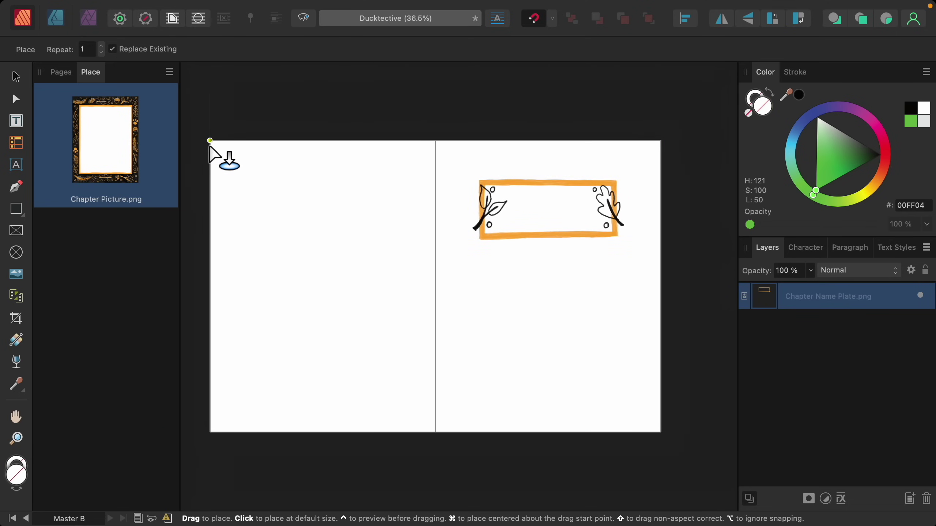
pyautogui.moveTo(209, 146); pyautogui.dragTo(437, 432)
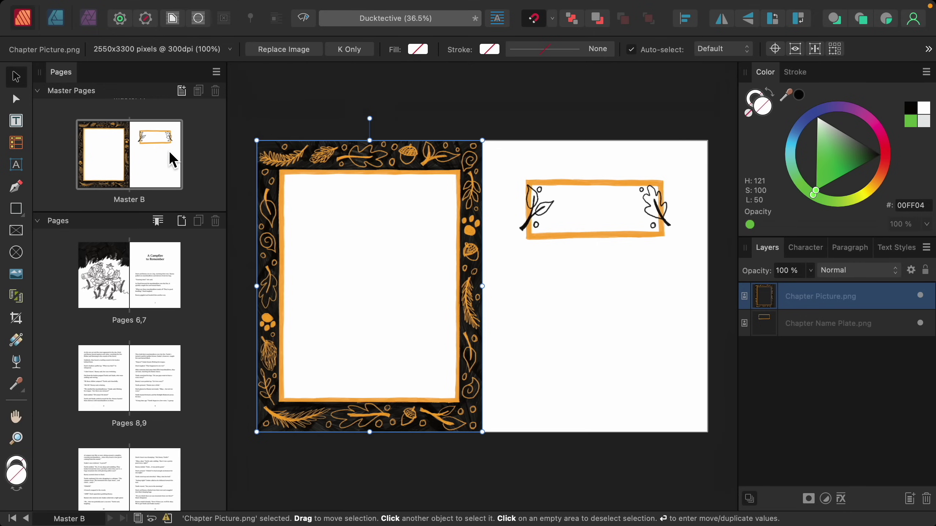
# Step: Copy Master A's right-page <Page Number> frame and paste it onto Master B's right page
pyautogui.scroll(3, 169, 151)
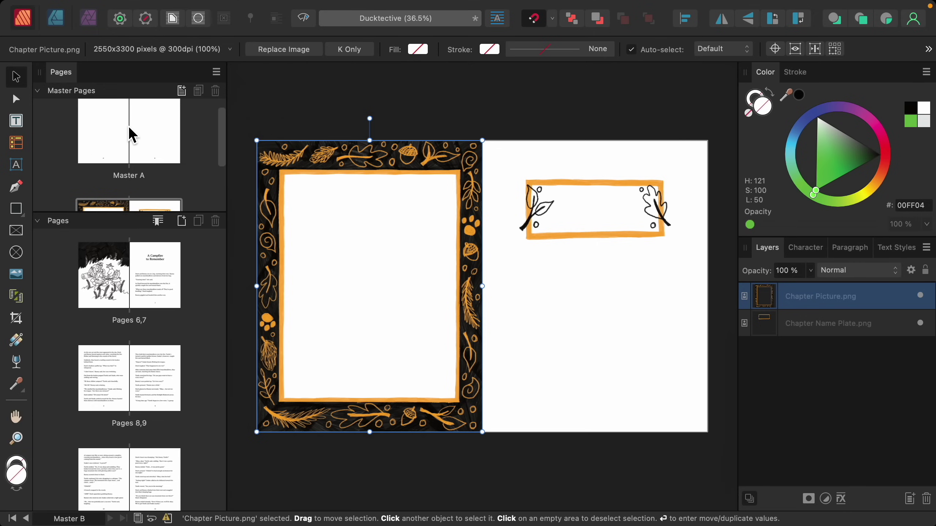
pyautogui.doubleClick(132, 136)
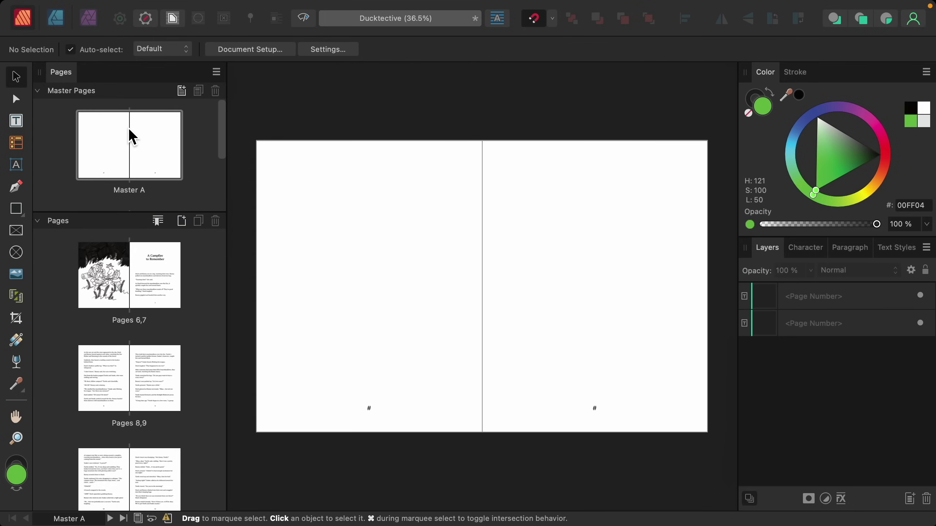
pyautogui.click(599, 411)
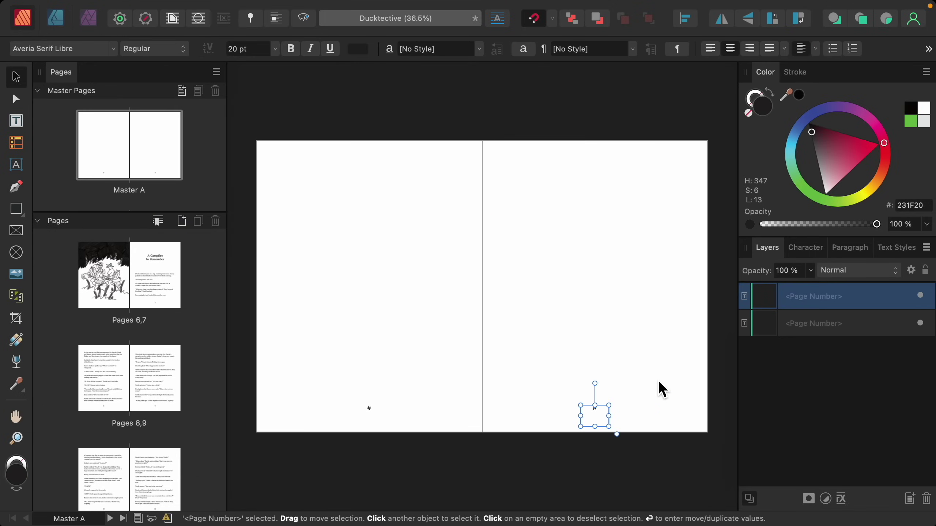
pyautogui.hotkey('ctrl', 'c')
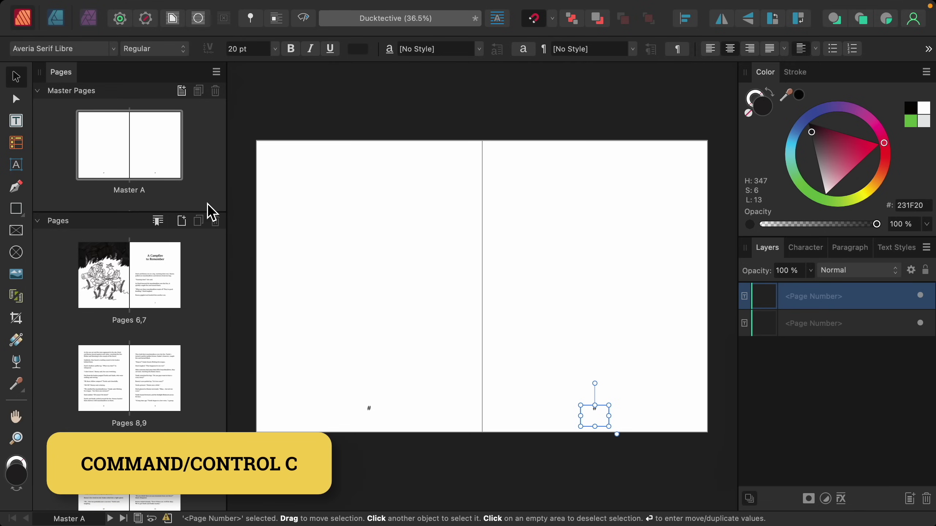
pyautogui.scroll(-3, 200, 199)
pyautogui.doubleClick(140, 166)
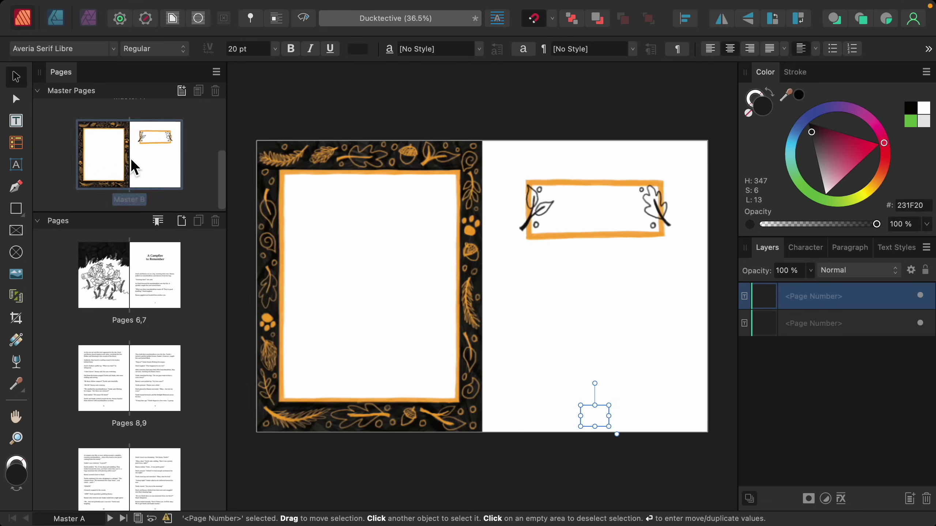
pyautogui.hotkey('ctrl', 'v')
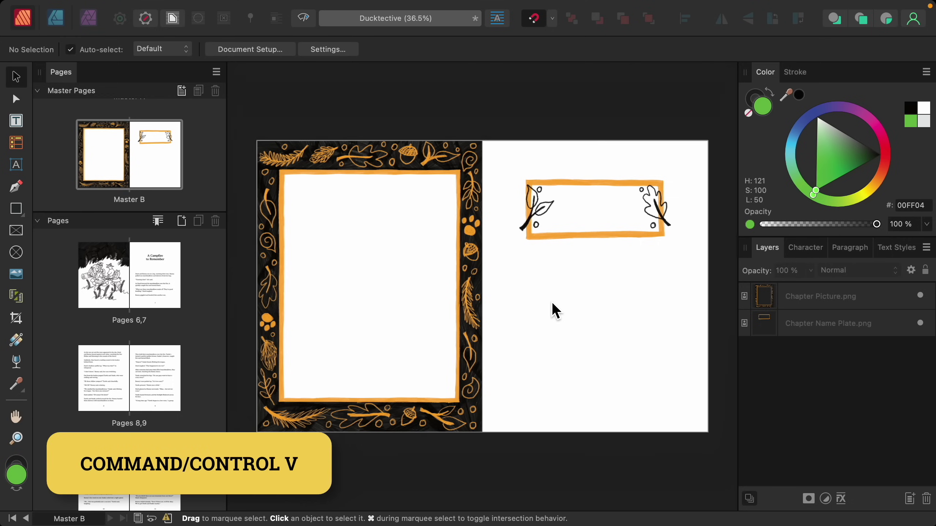
pyautogui.click(662, 452)
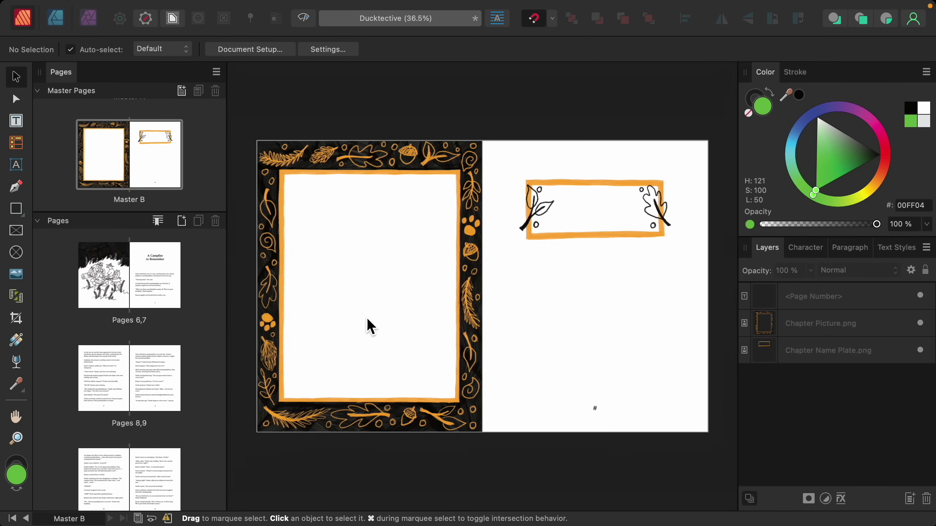
# Step: Apply Master B to the Back to Nature spread on pages 2–3
pyautogui.scroll(6, 180, 303)
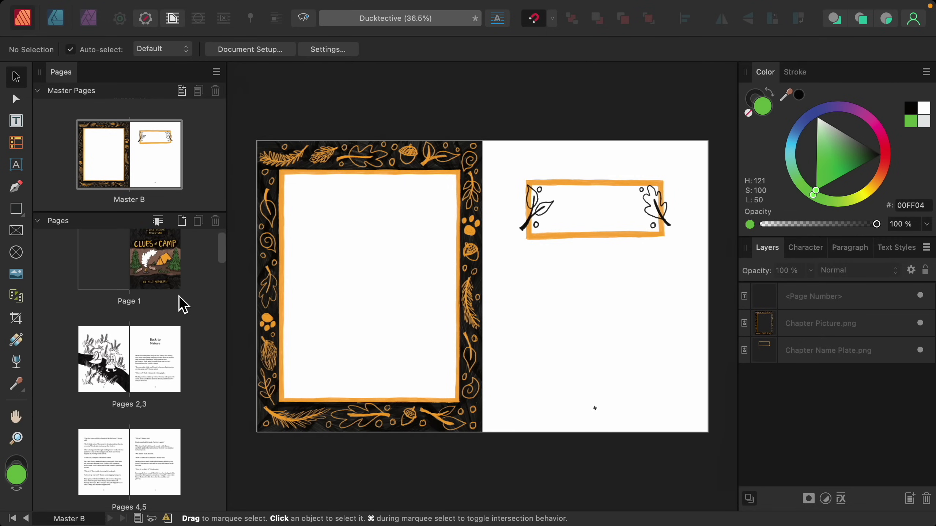
pyautogui.scroll(-1, 180, 303)
pyautogui.doubleClick(131, 332)
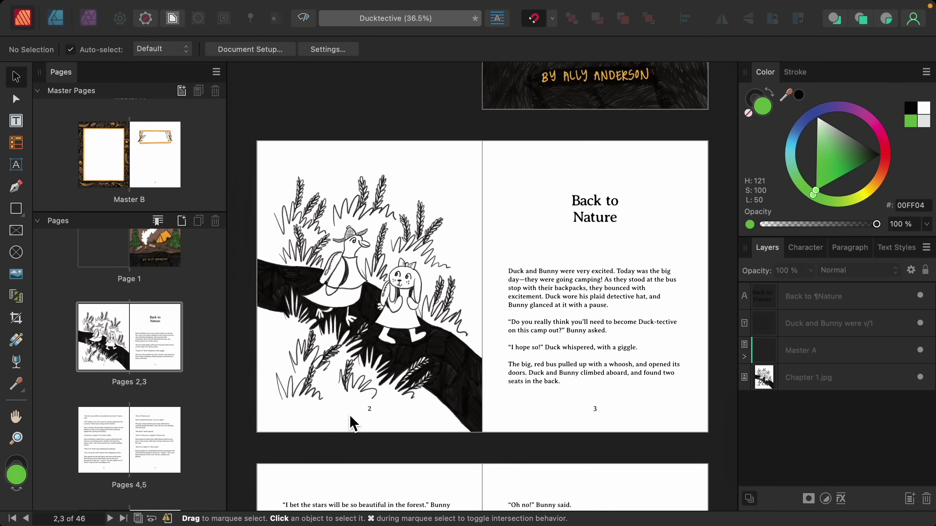
pyautogui.rightClick(143, 336)
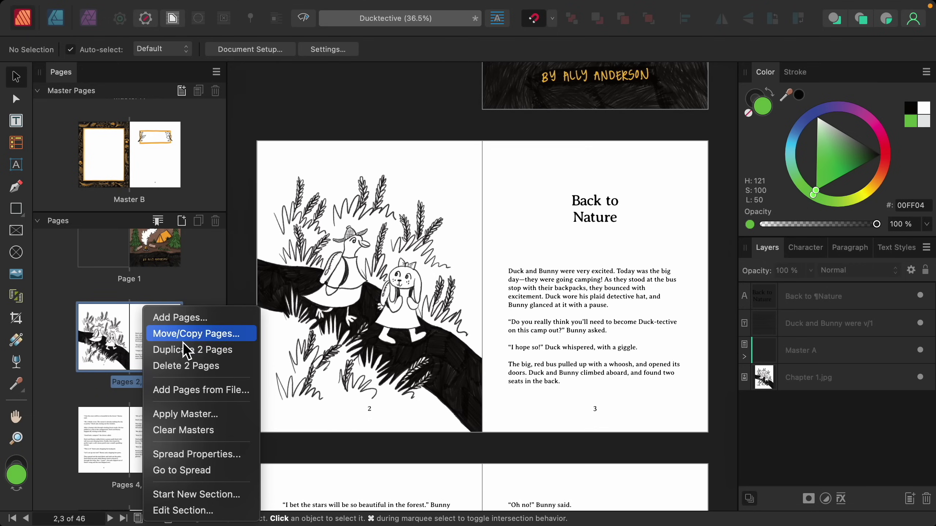
pyautogui.click(229, 424)
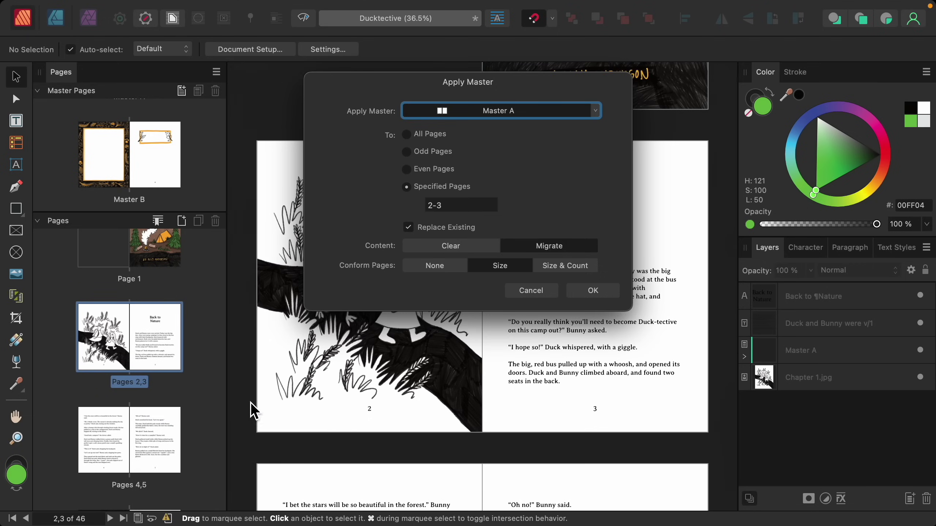
pyautogui.click(522, 113)
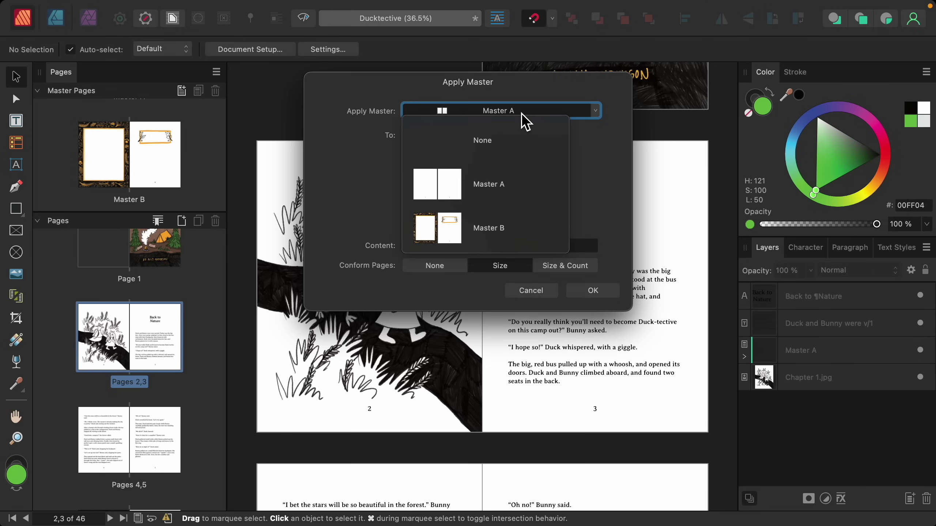
pyautogui.click(464, 234)
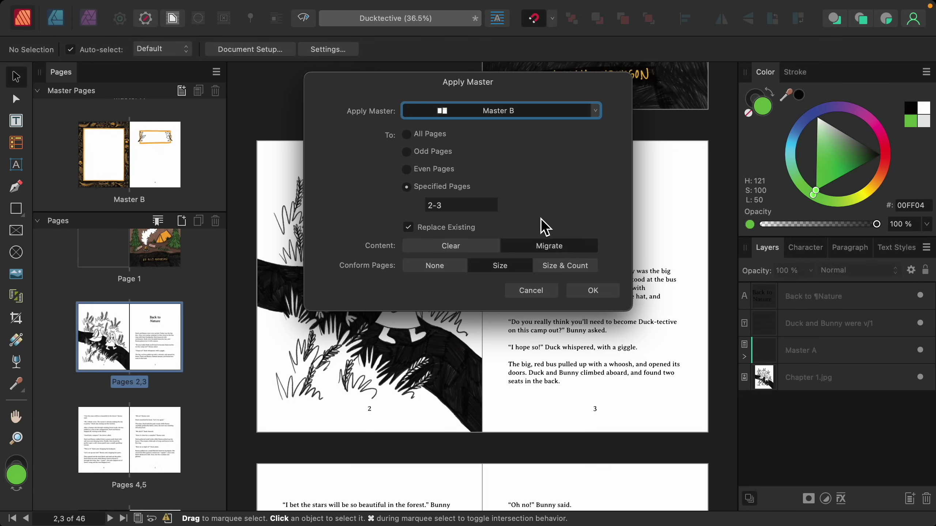
pyautogui.click(597, 291)
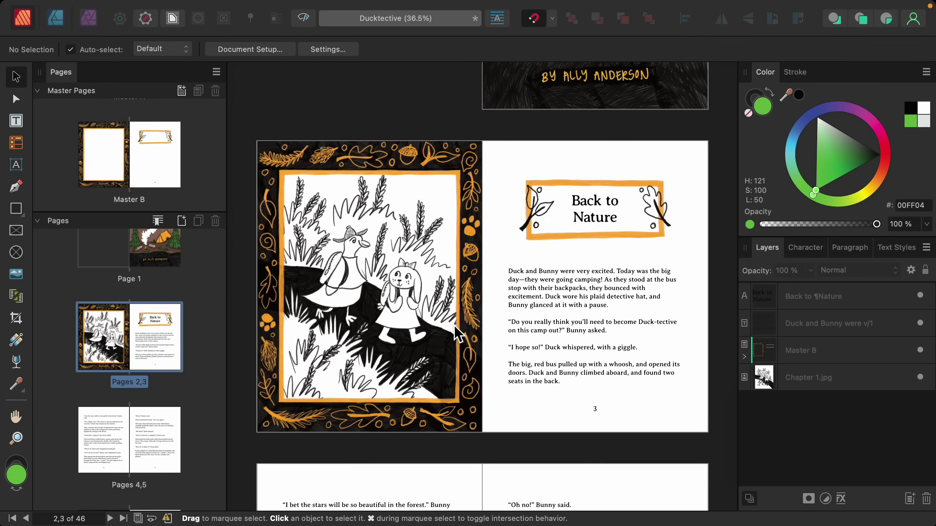
# Step: Add spreads 6–7, 14–15, 20–21, 26–27, 32–33 and 40–41 to the Pages selection
pyautogui.scroll(-5, 199, 377)
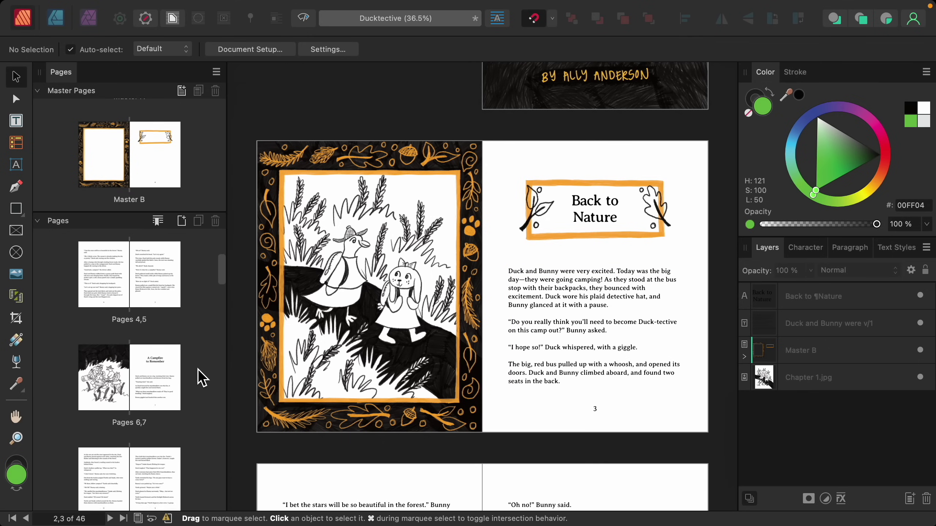
pyautogui.scroll(-2, 198, 377)
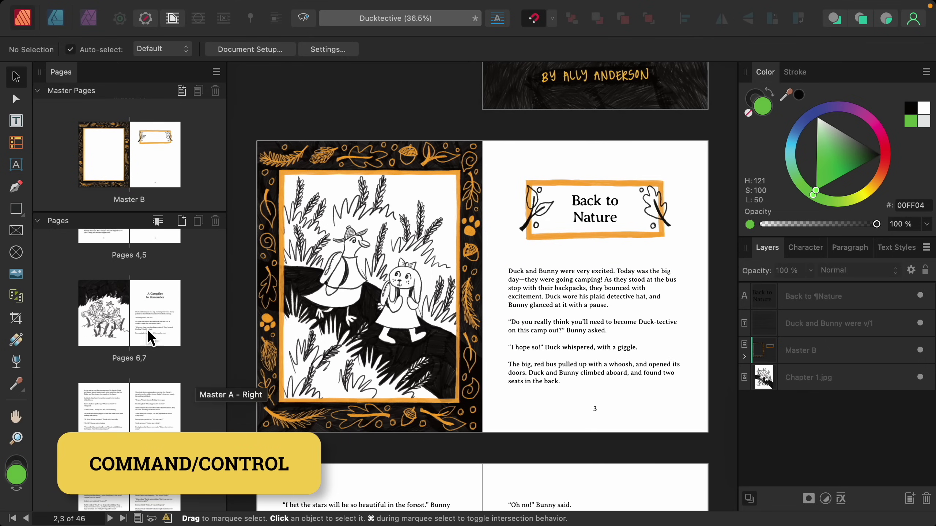
pyautogui.keyDown('super'); pyautogui.click(127, 315); pyautogui.keyUp('super')
pyautogui.scroll(-5, 190, 376)
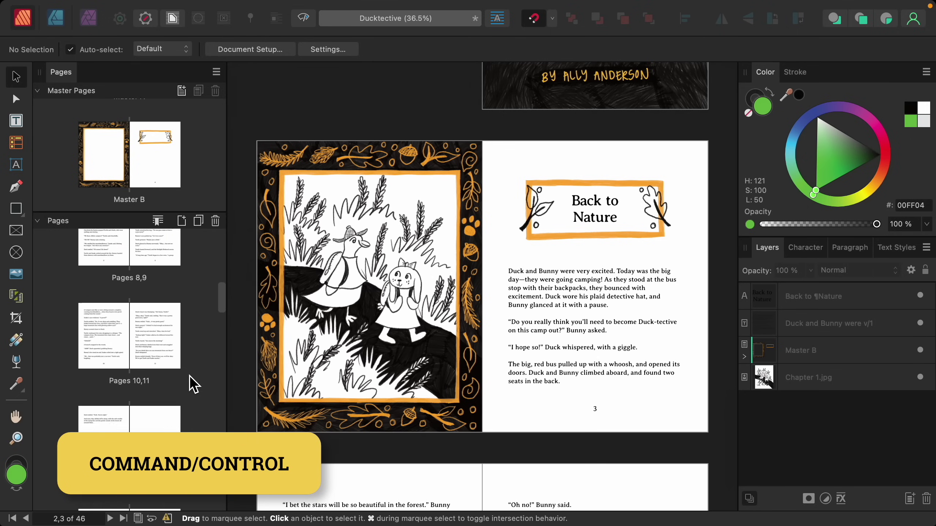
pyautogui.scroll(-3, 190, 376)
pyautogui.keyDown('super'); pyautogui.click(132, 323); pyautogui.keyUp('super')
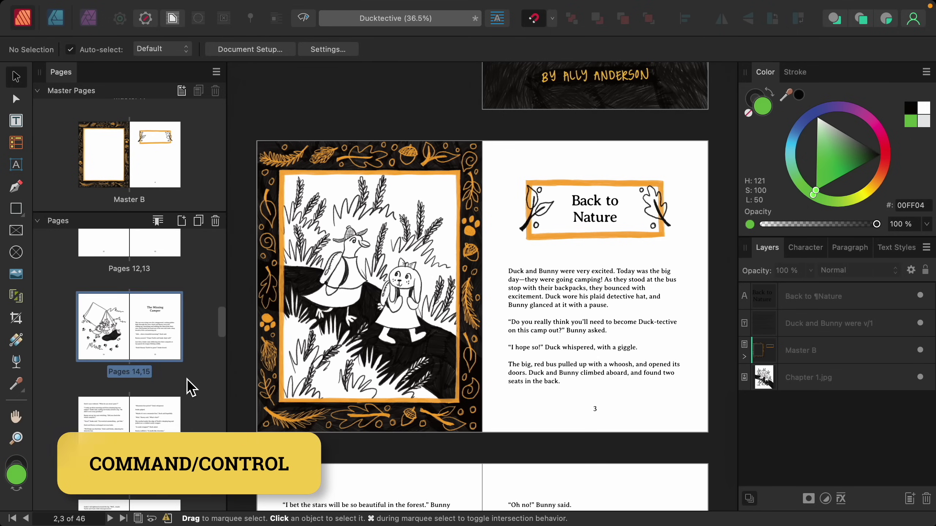
pyautogui.scroll(-3, 189, 383)
pyautogui.scroll(-4, 194, 396)
pyautogui.keyDown('super'); pyautogui.click(136, 344); pyautogui.keyUp('super')
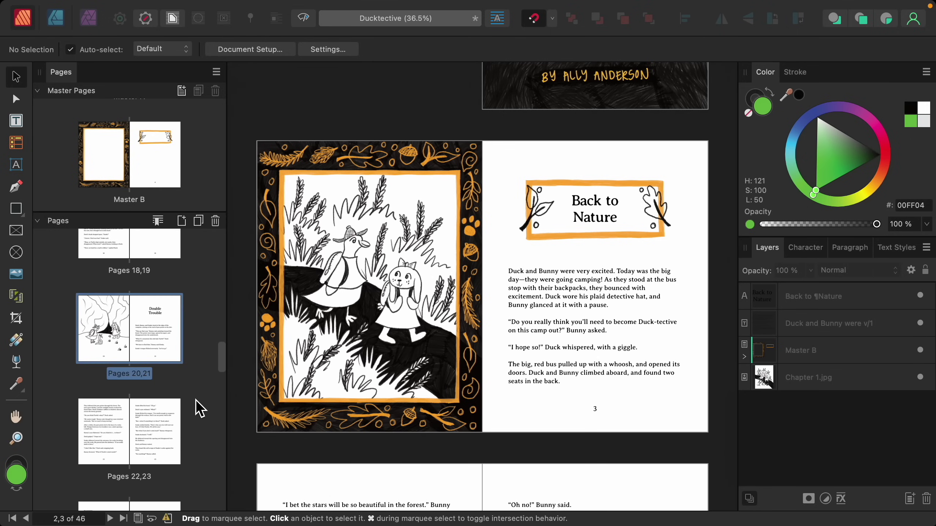
pyautogui.scroll(-3, 197, 409)
pyautogui.scroll(-4, 199, 413)
pyautogui.keyDown('super'); pyautogui.click(131, 338); pyautogui.keyUp('super')
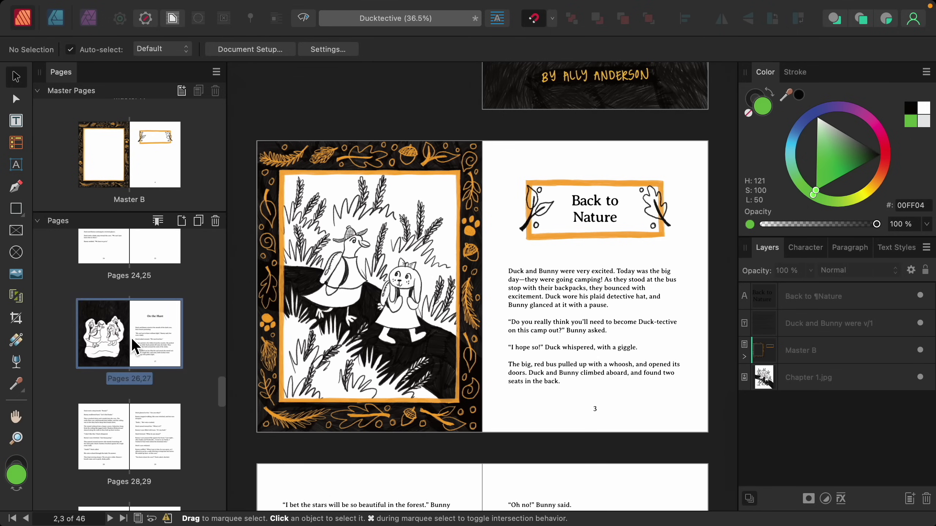
pyautogui.scroll(-2, 188, 400)
pyautogui.scroll(-4, 187, 400)
pyautogui.keyDown('super'); pyautogui.click(136, 367); pyautogui.keyUp('super')
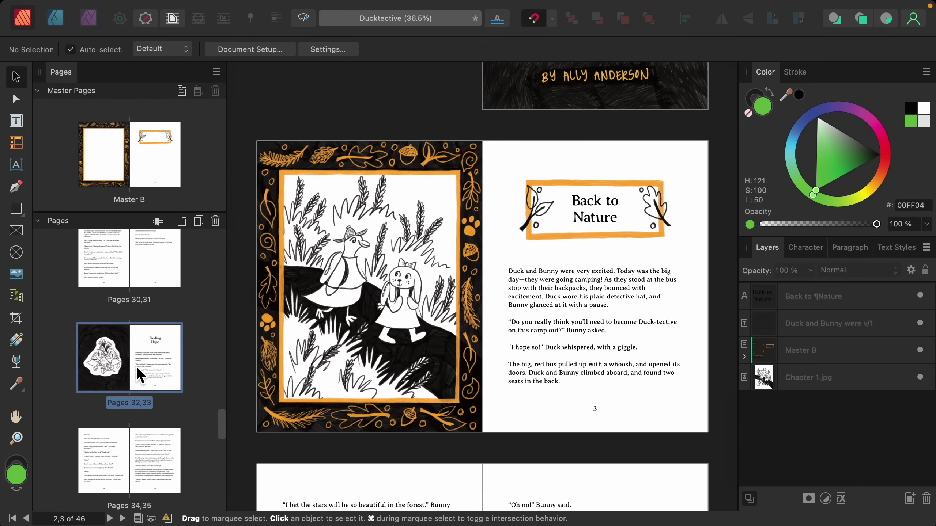
pyautogui.scroll(-1, 204, 422)
pyautogui.scroll(-5, 204, 422)
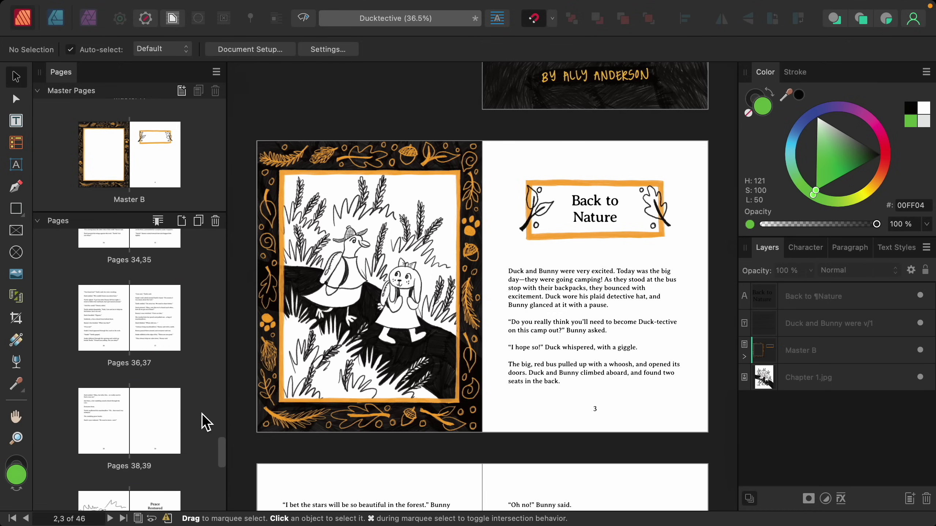
pyautogui.keyDown('super'); pyautogui.click(129, 390); pyautogui.keyUp('super')
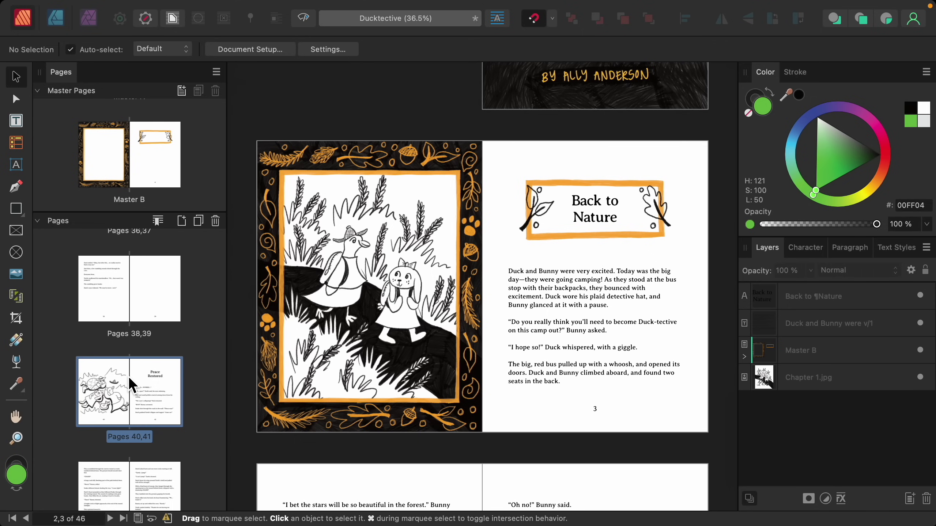
# Step: Apply Master B to all the selected chapter-opening spreads at once
pyautogui.rightClick(128, 376)
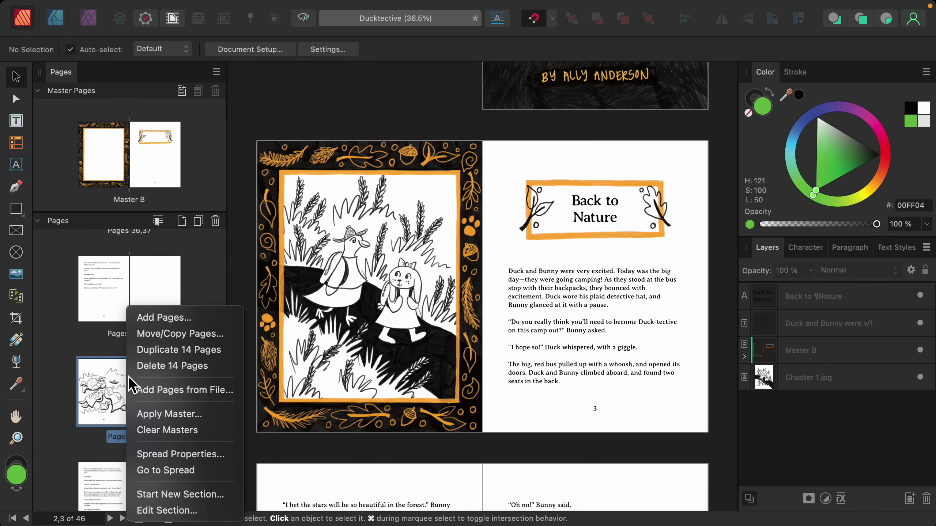
pyautogui.click(200, 420)
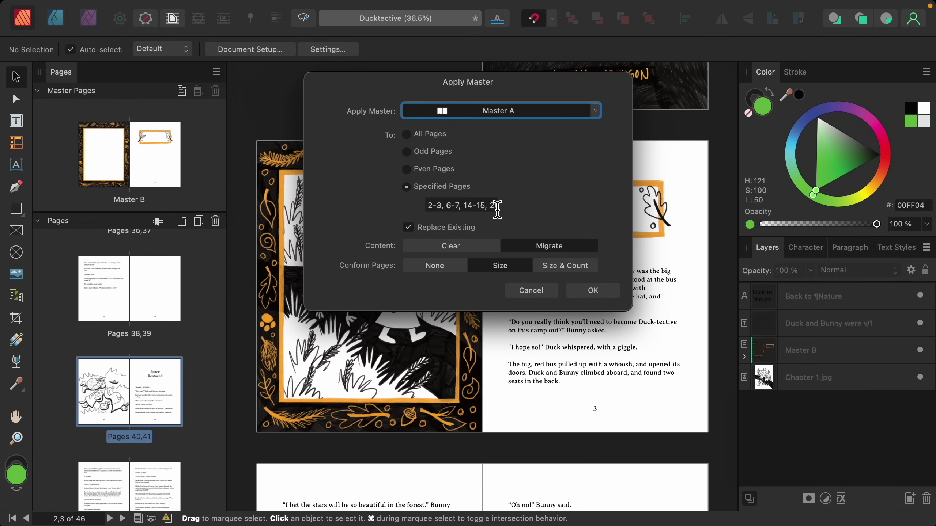
pyautogui.click(547, 110)
pyautogui.click(464, 237)
pyautogui.click(592, 291)
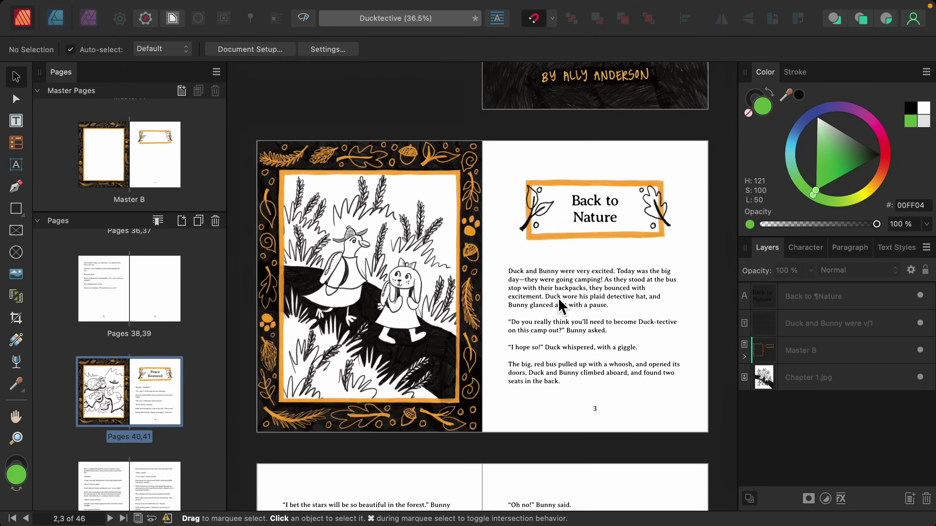
# Step: Check the Finding Hope spread (32–33), then open A Campfire to Remember on pages 6–7
pyautogui.scroll(2, 197, 388)
pyautogui.scroll(10, 199, 396)
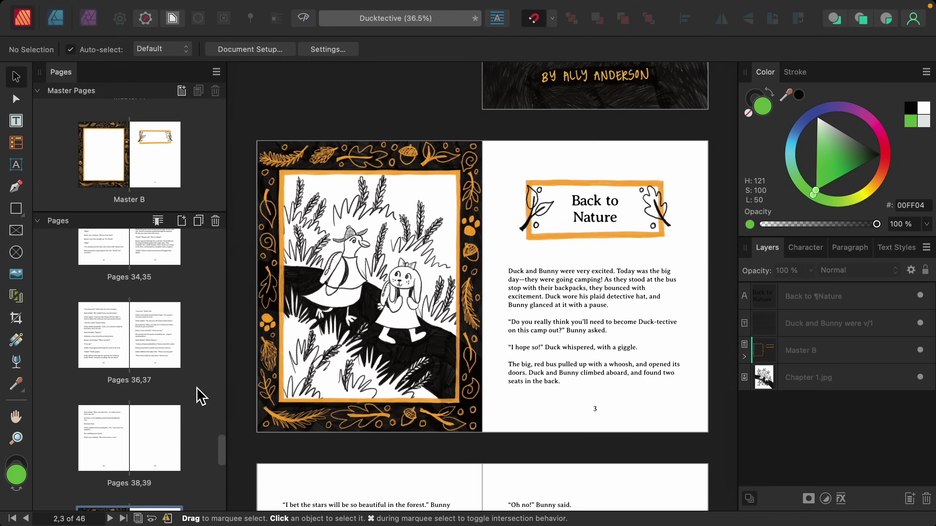
pyautogui.click(130, 349)
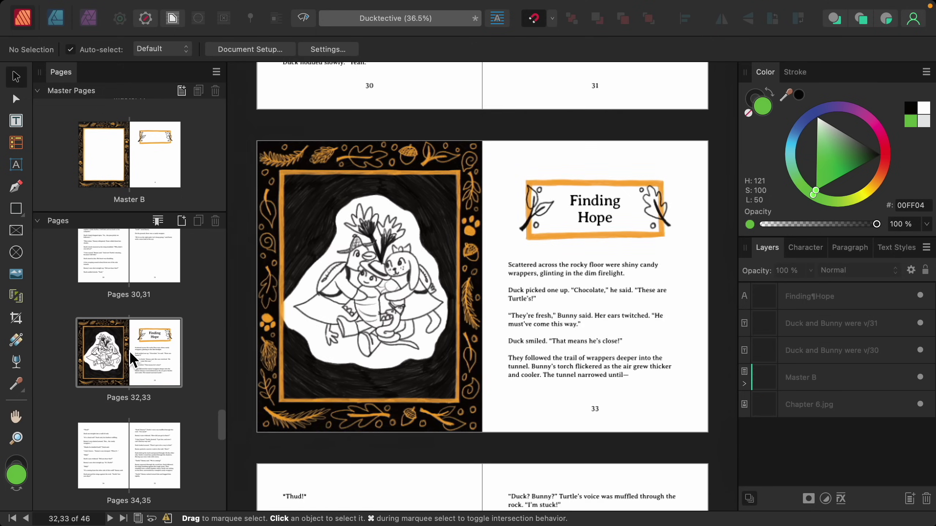
pyautogui.scroll(15, 199, 382)
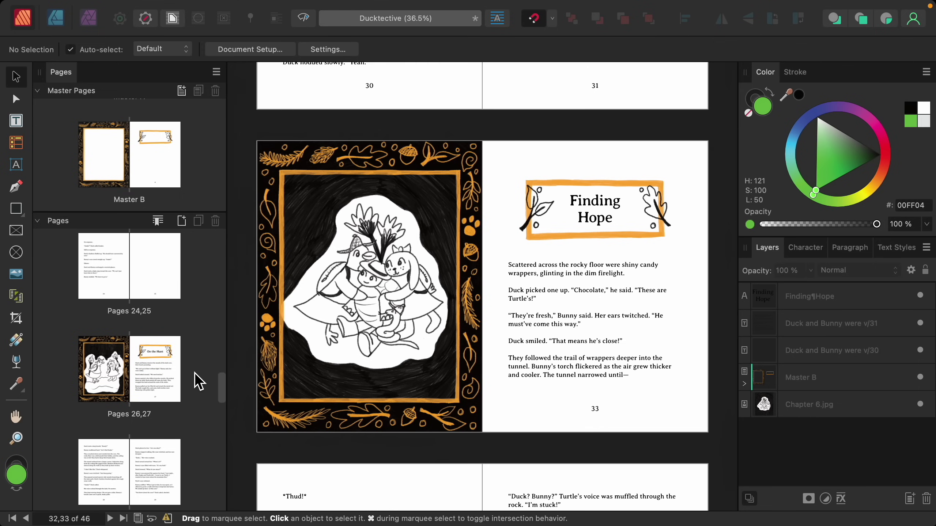
pyautogui.scroll(8, 199, 383)
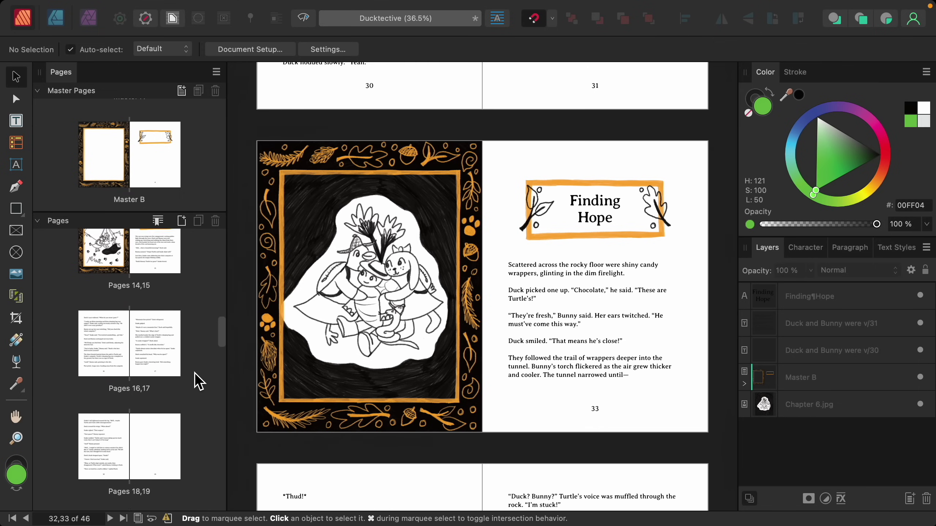
pyautogui.scroll(5, 199, 383)
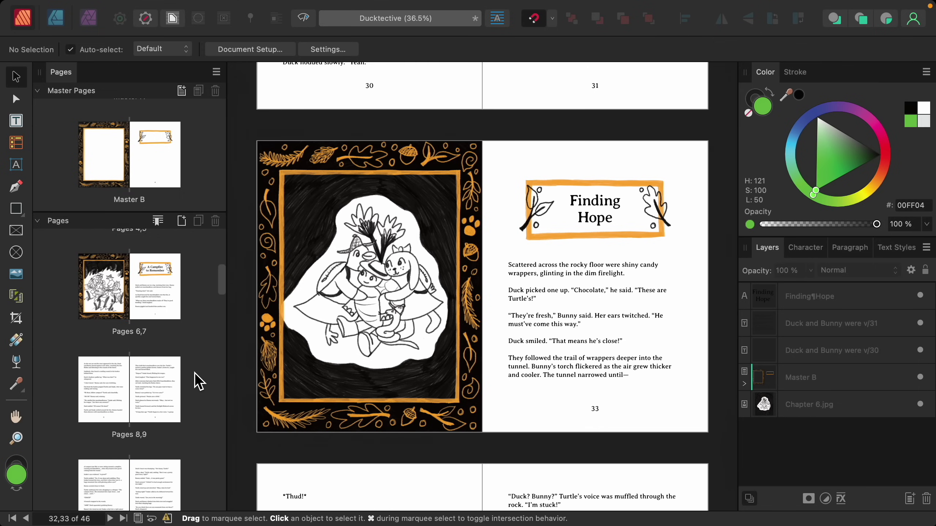
pyautogui.click(131, 379)
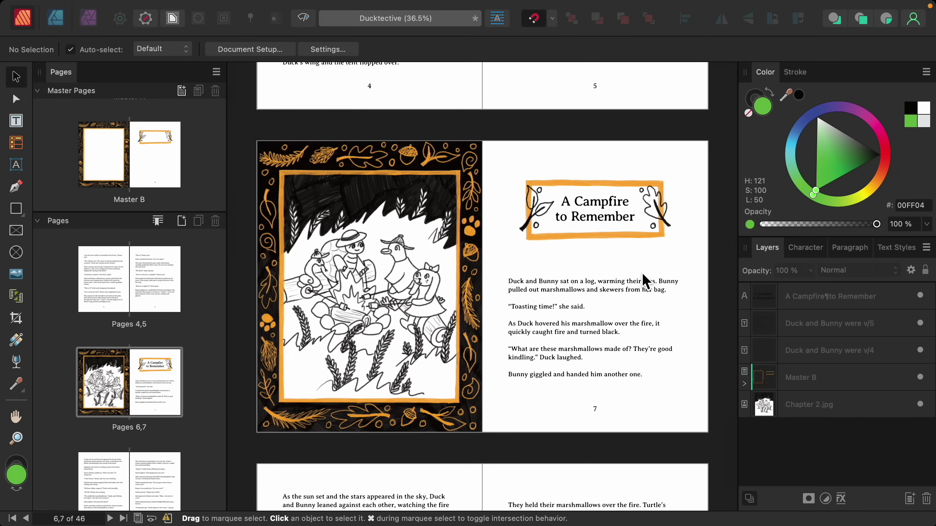
# Step: Switch this spread's Master B layer to Edit Detached
pyautogui.rightClick(812, 383)
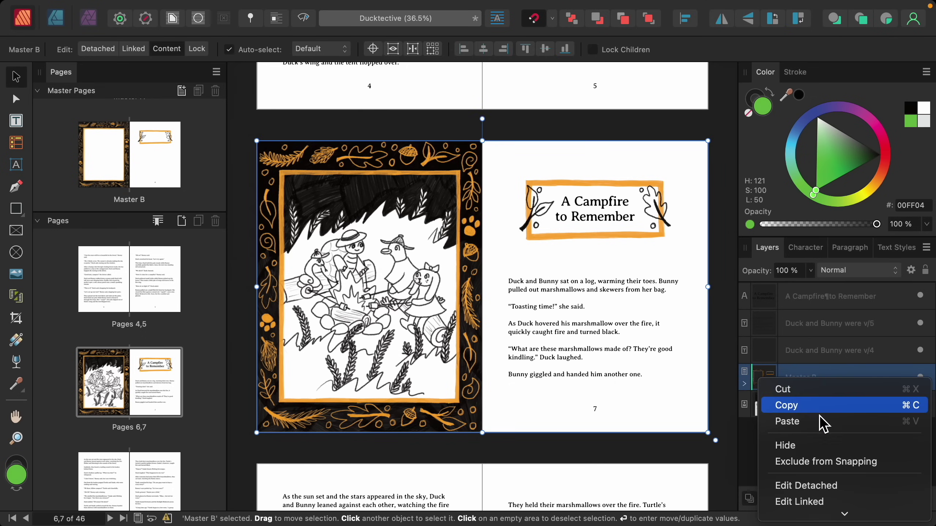
pyautogui.scroll(-3, 825, 514)
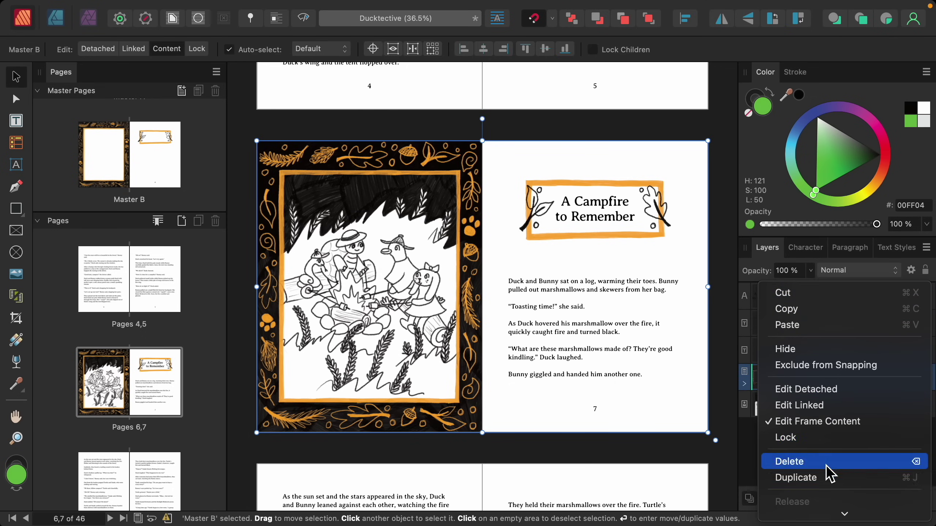
pyautogui.click(852, 391)
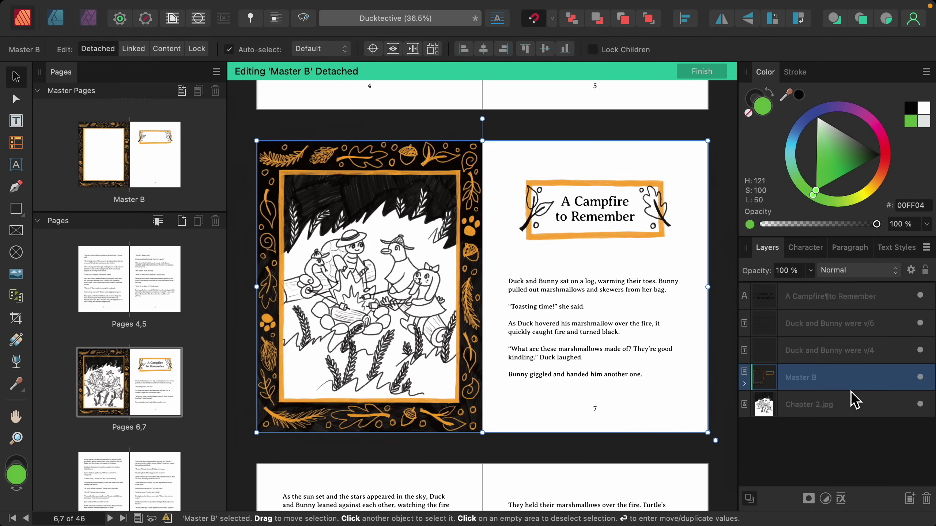
# Step: Enlarge Chapter Name Plate.png to about 135% and centre it on page 7
pyautogui.scroll(-2, 688, 366)
pyautogui.hscroll(2, 688, 366)
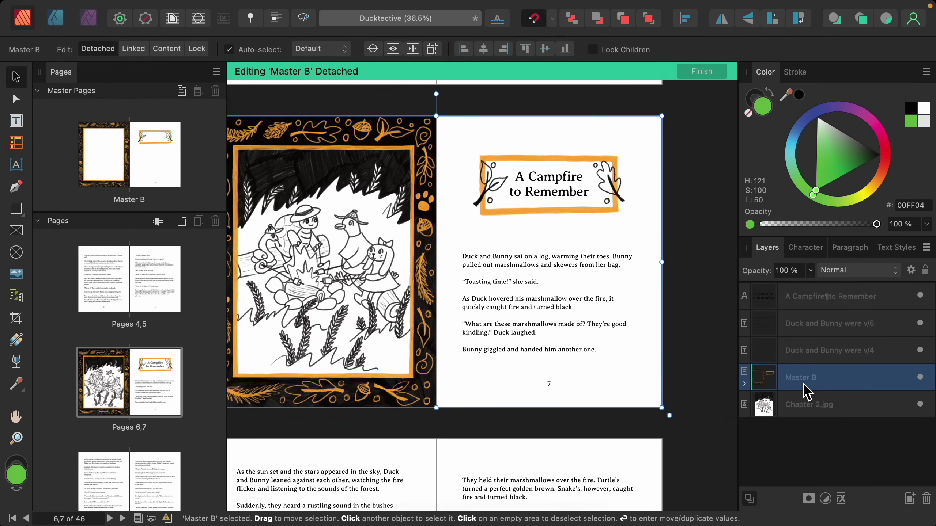
pyautogui.click(744, 384)
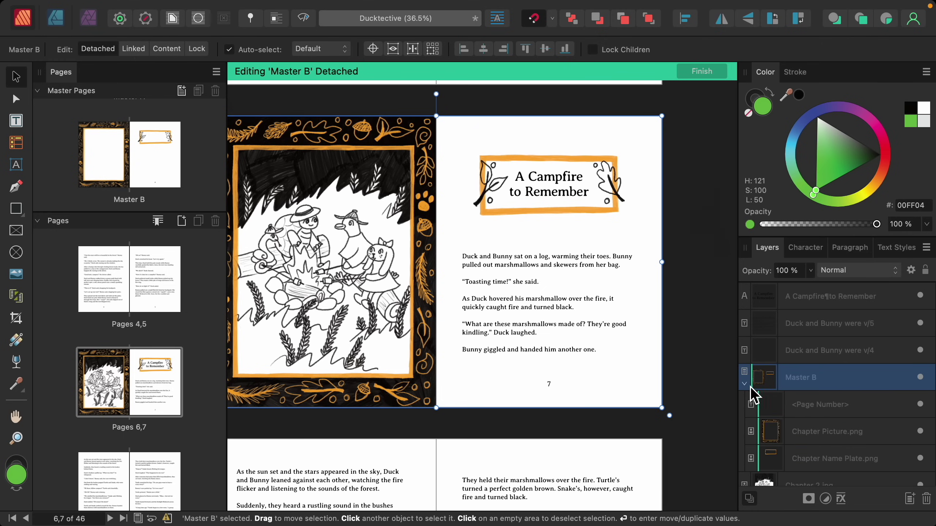
pyautogui.click(815, 461)
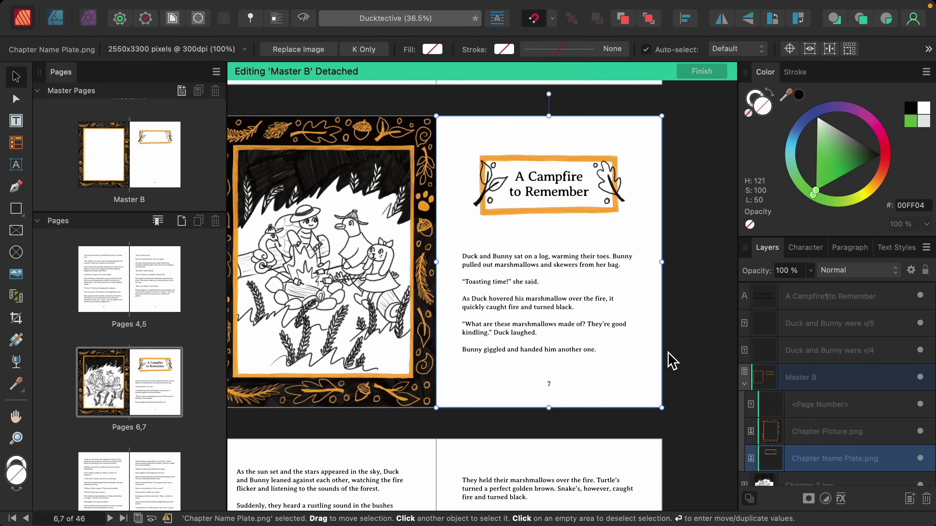
pyautogui.scroll(-5, 668, 361)
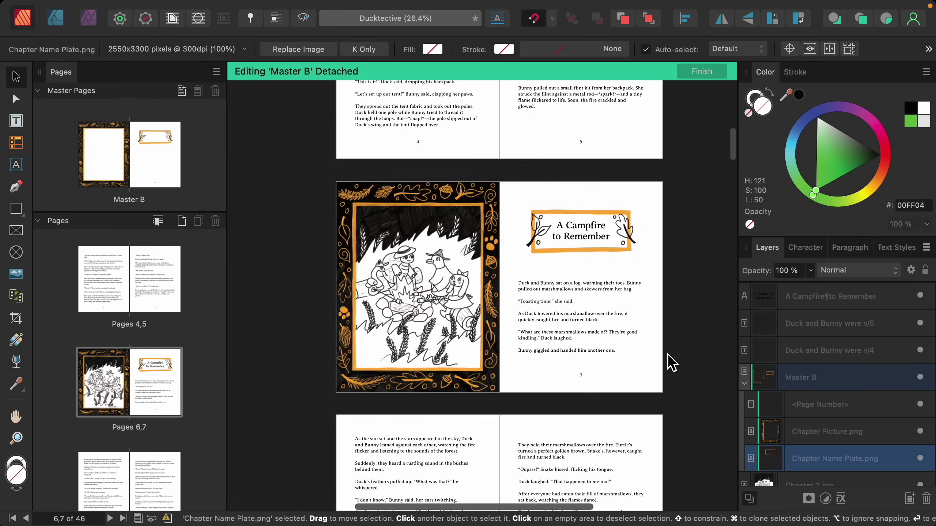
pyautogui.moveTo(577, 355); pyautogui.dragTo(661, 412)
pyautogui.moveTo(604, 309); pyautogui.dragTo(575, 294)
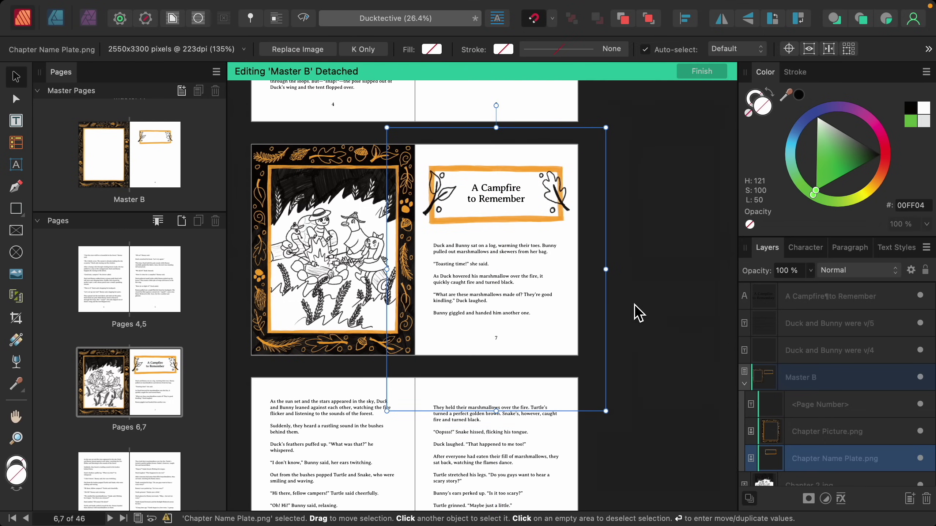
# Step: Finish the detached edit and compare nameplates on other chapter spreads, such as page 15
pyautogui.click(701, 72)
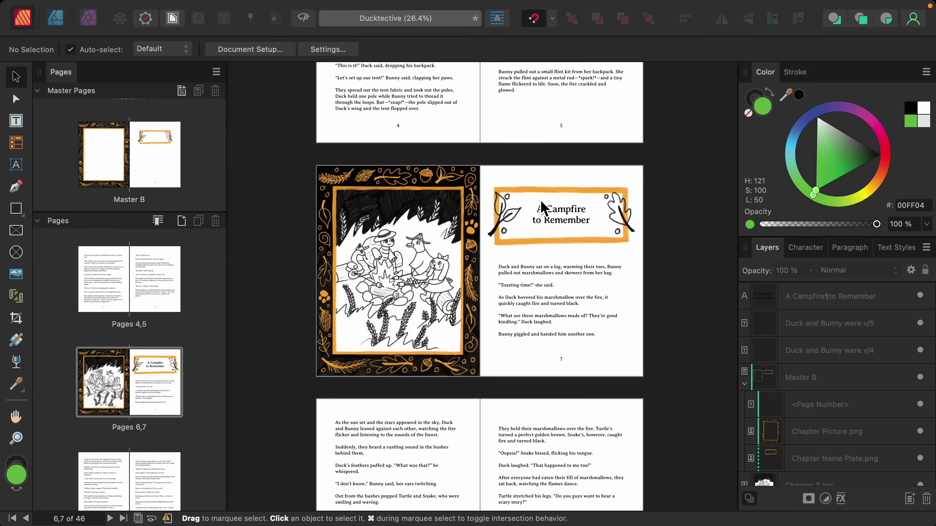
pyautogui.scroll(10, 540, 200)
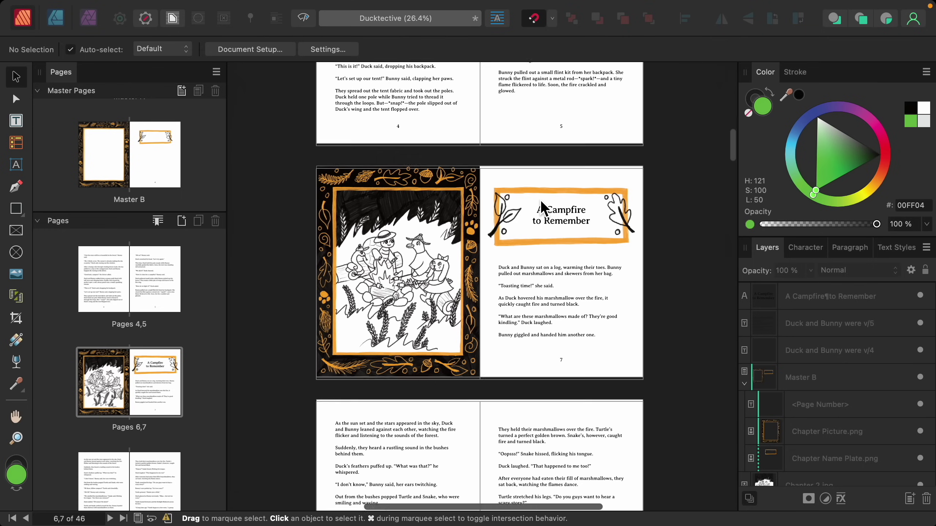
pyautogui.scroll(2, 540, 200)
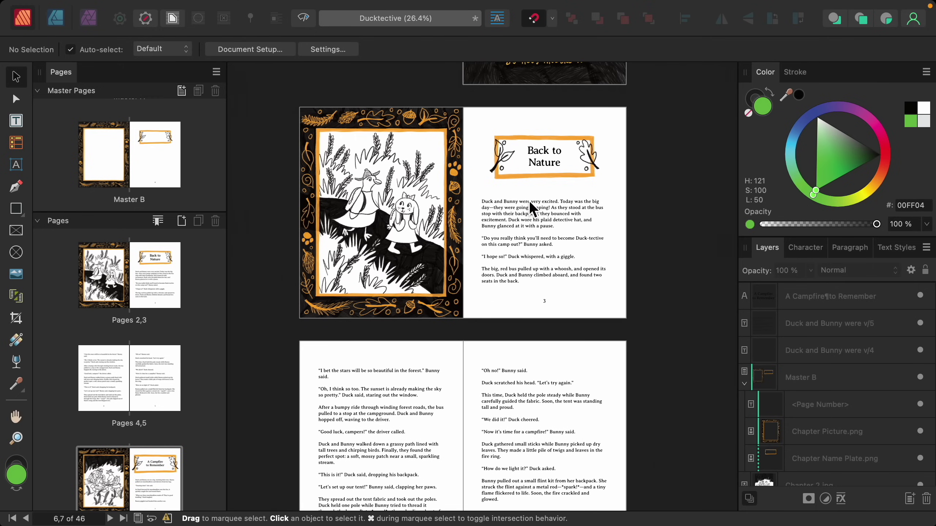
pyautogui.scroll(-10, 521, 177)
pyautogui.scroll(-20, 520, 177)
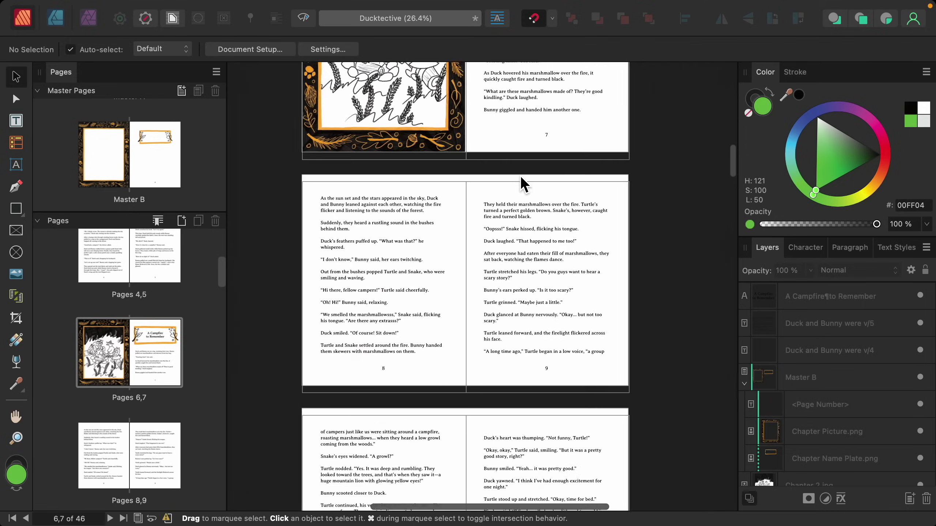
pyautogui.scroll(-1, 520, 175)
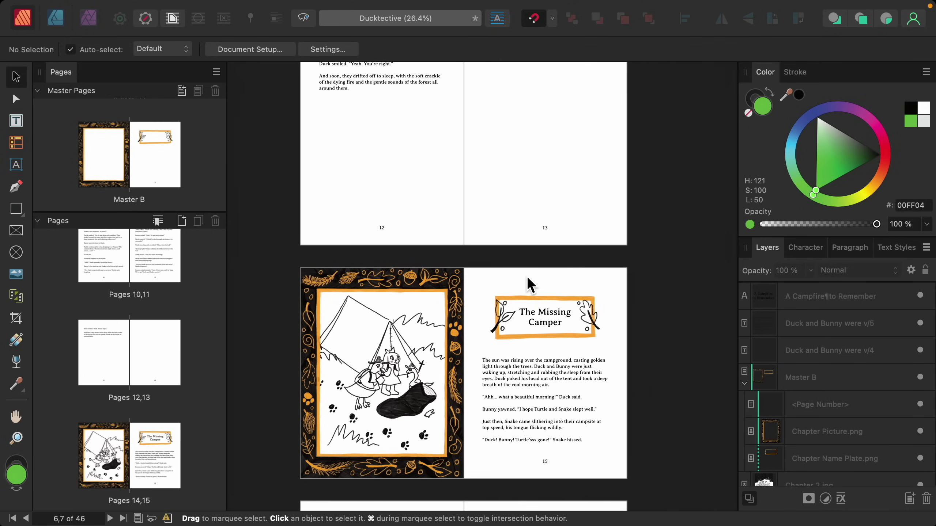
pyautogui.scroll(15, 527, 284)
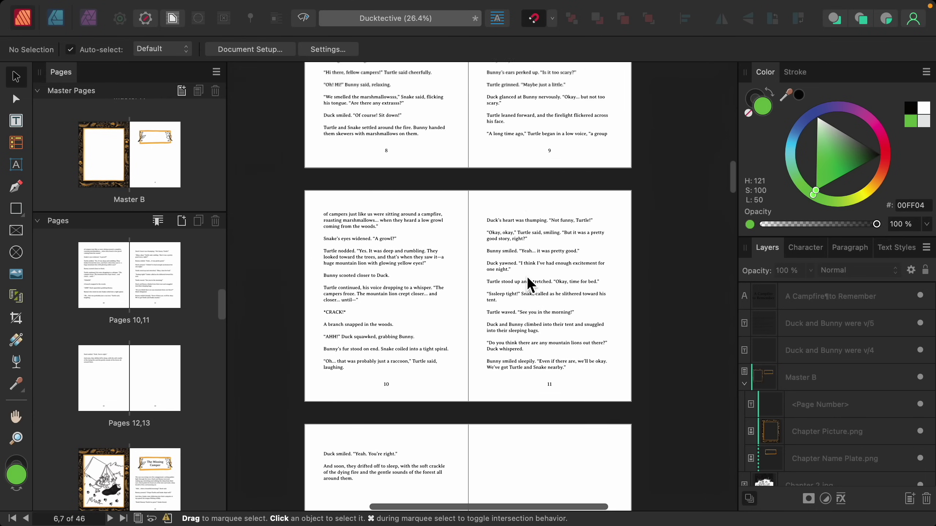
pyautogui.scroll(8, 528, 284)
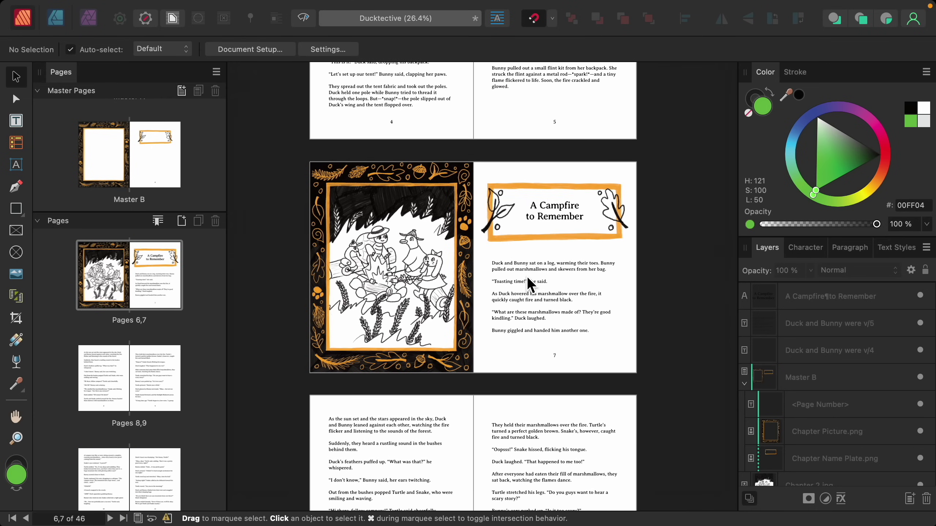
pyautogui.scroll(-4, 526, 276)
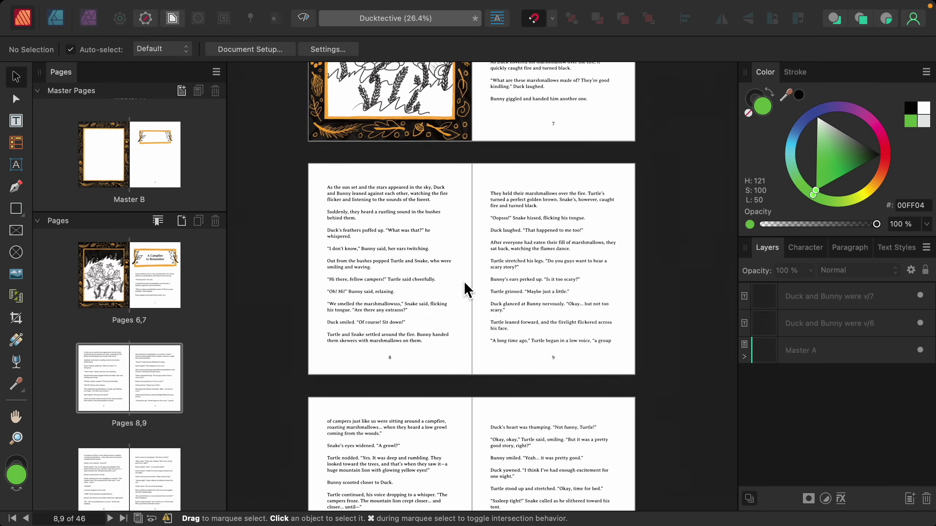
pyautogui.scroll(3, 464, 280)
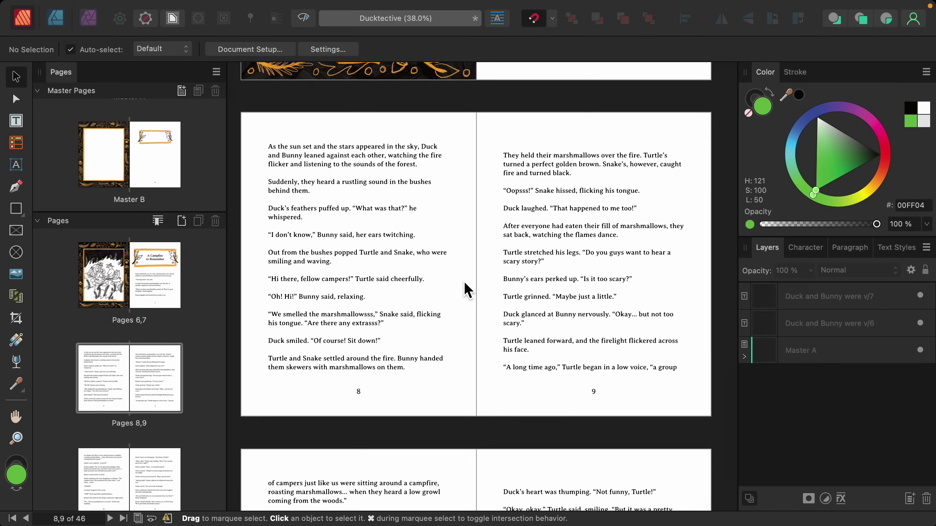
pyautogui.scroll(3, 219, 175)
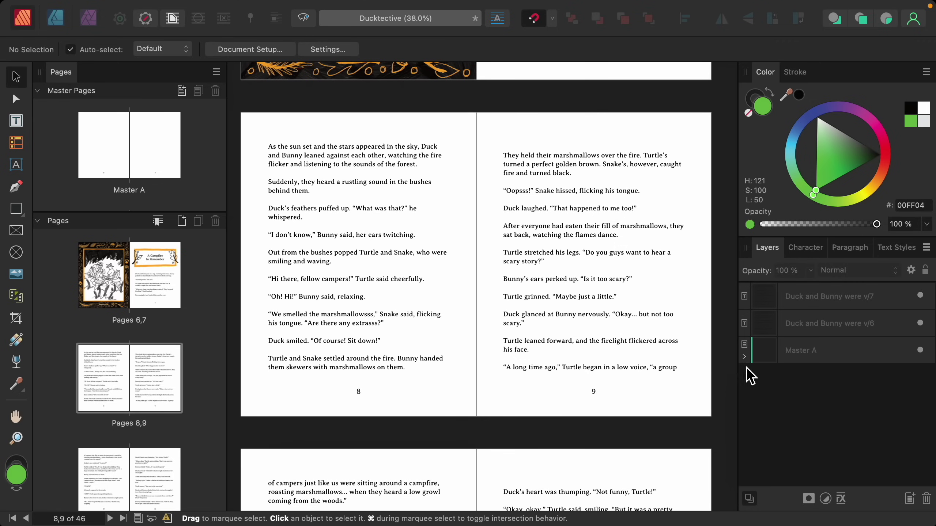
# Step: Edit Master A linked and raise both its page numbers (pages 8 and 9) slightly
pyautogui.click(810, 359)
pyautogui.rightClick(812, 365)
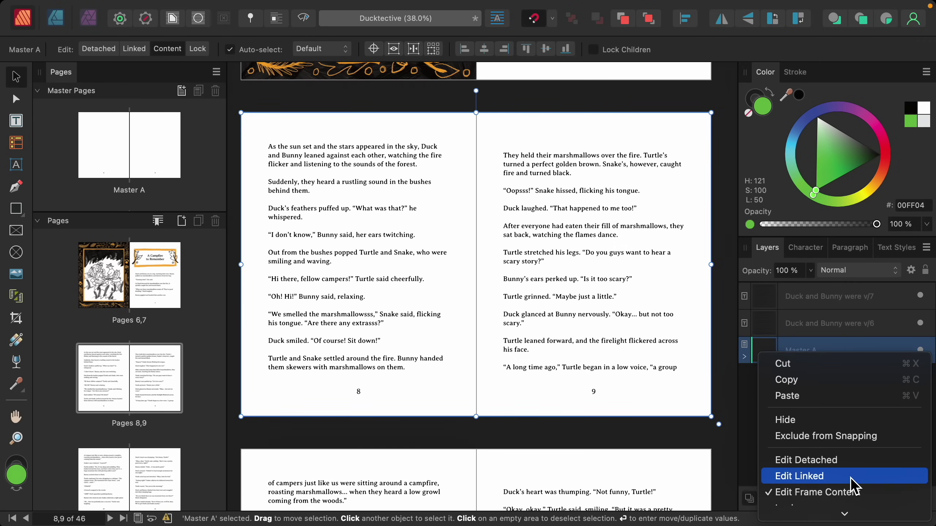
pyautogui.click(811, 476)
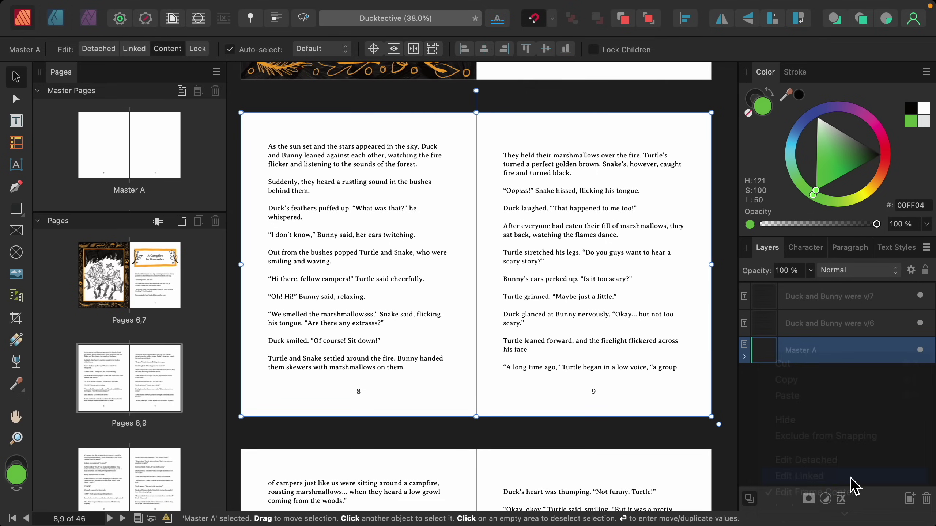
pyautogui.click(744, 356)
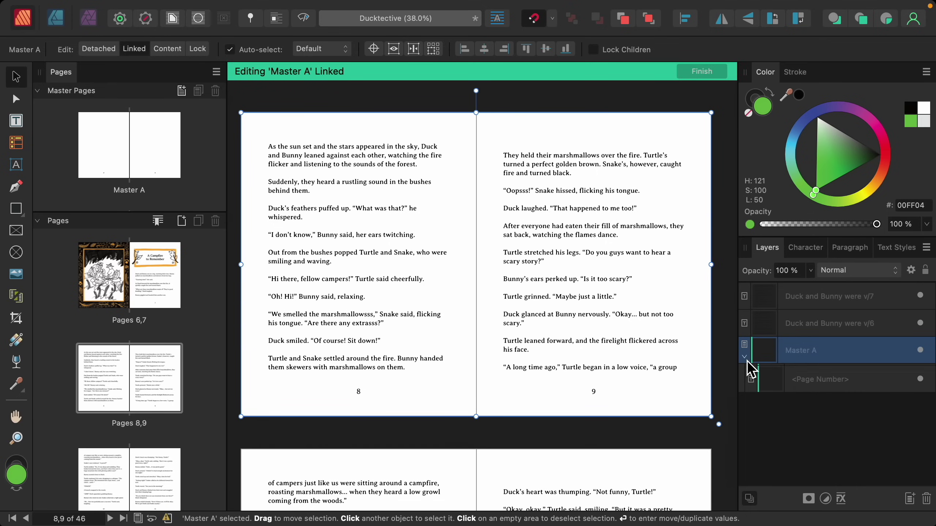
pyautogui.click(831, 390)
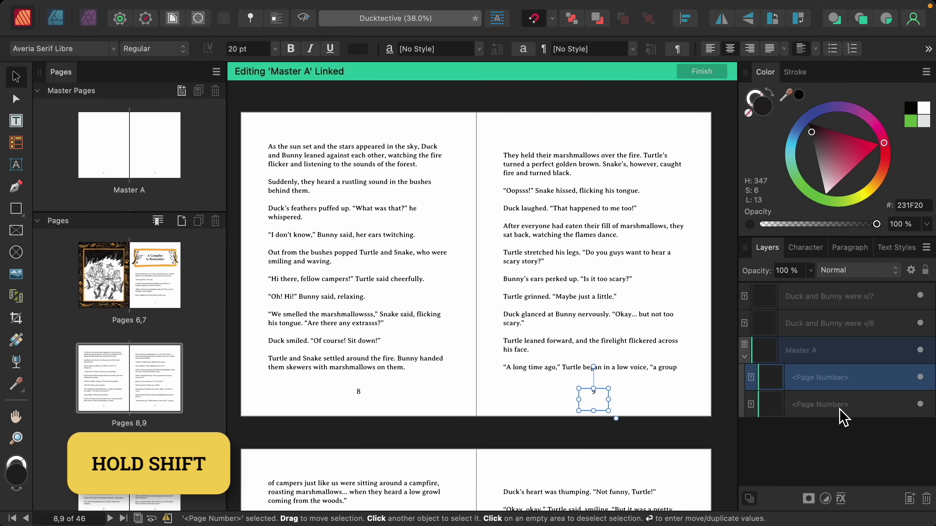
pyautogui.keyDown('shift'); pyautogui.click(841, 418); pyautogui.keyUp('shift')
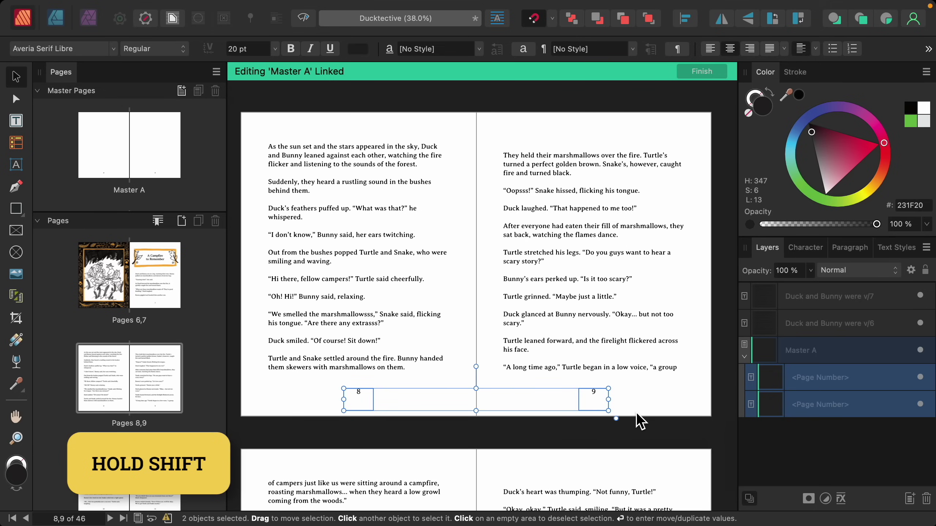
pyautogui.moveTo(534, 401)
pyautogui.mouseDown()
pyautogui.moveTo(534, 410)
pyautogui.moveTo(533, 389)
pyautogui.mouseUp()
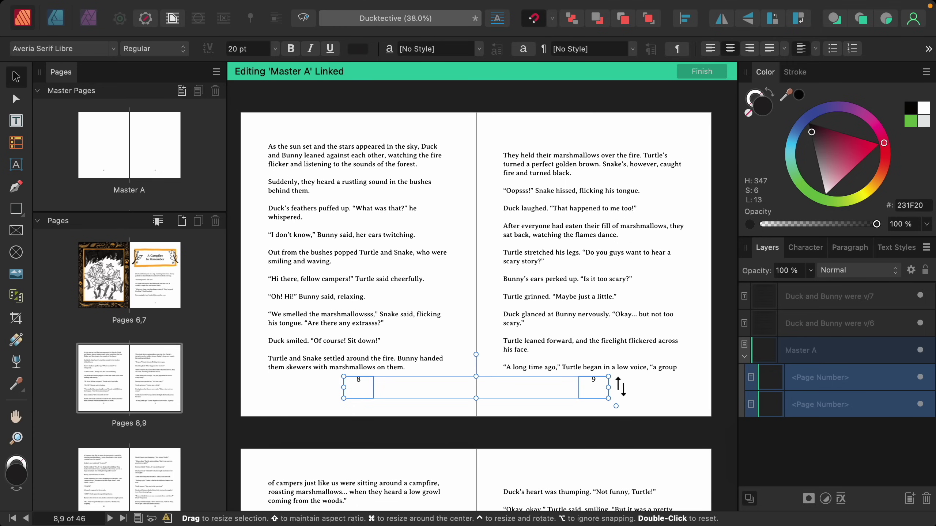
pyautogui.click(693, 72)
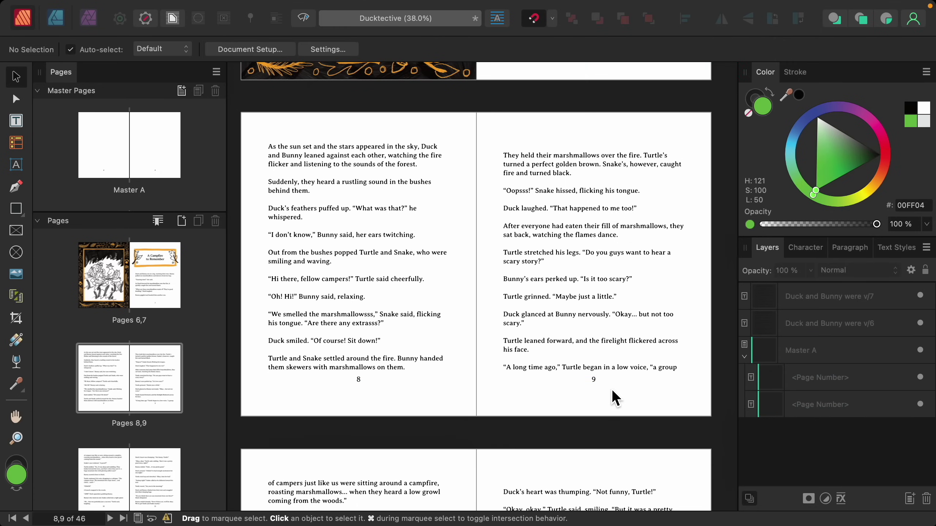
pyautogui.scroll(-7, 612, 395)
pyautogui.scroll(-3, 611, 393)
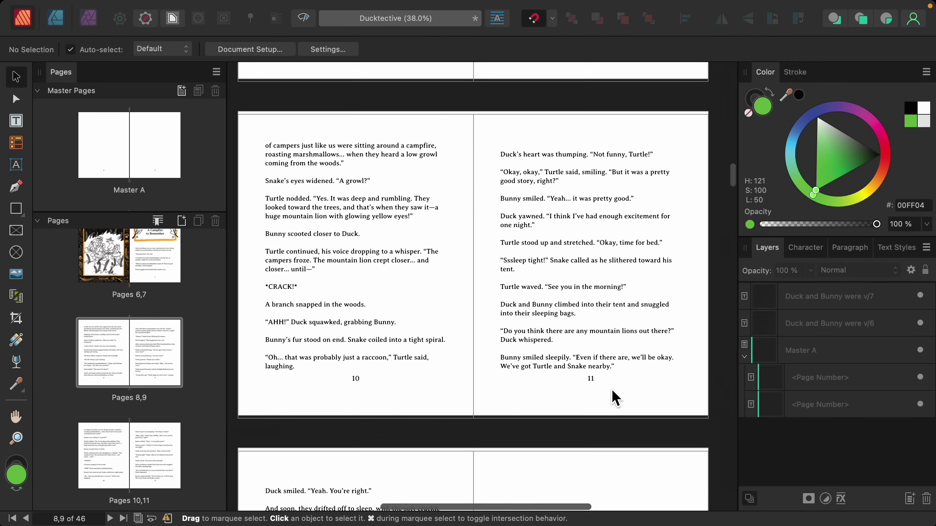
pyautogui.scroll(-8, 595, 409)
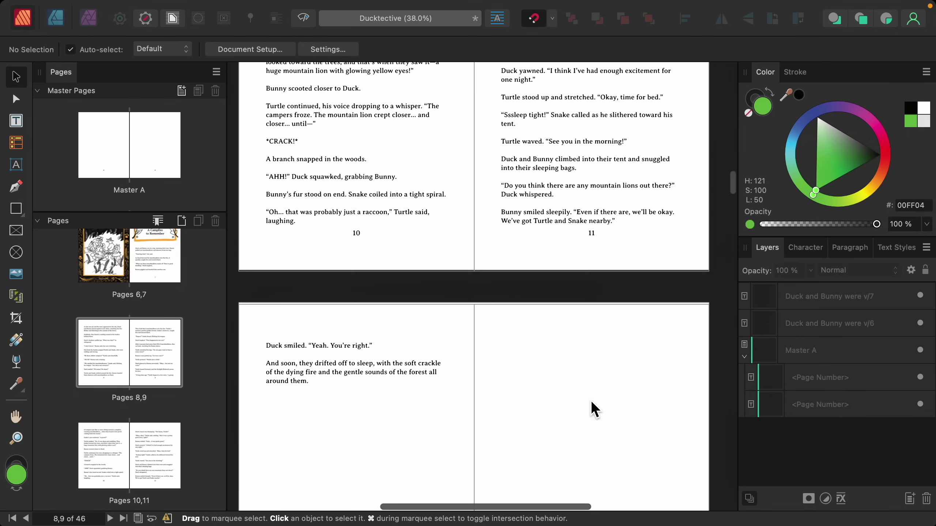
pyautogui.scroll(-4, 611, 406)
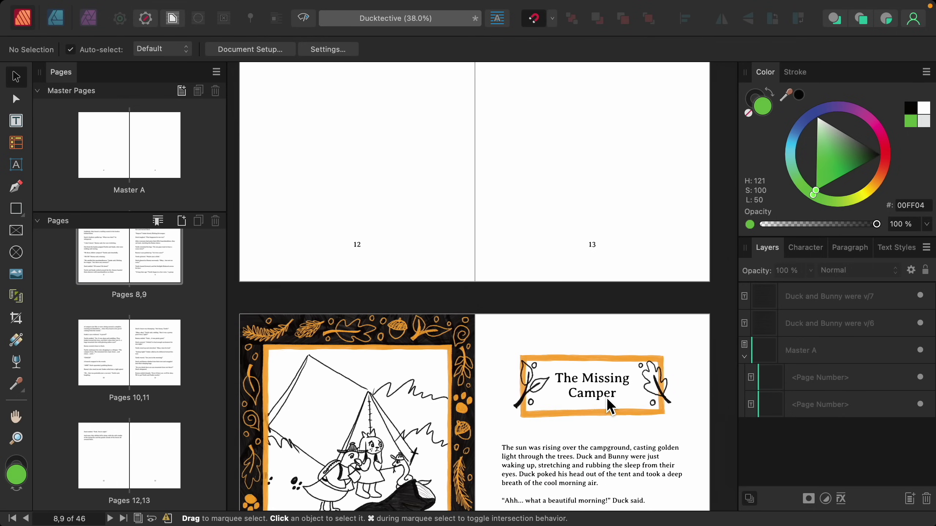
pyautogui.scroll(14, 610, 406)
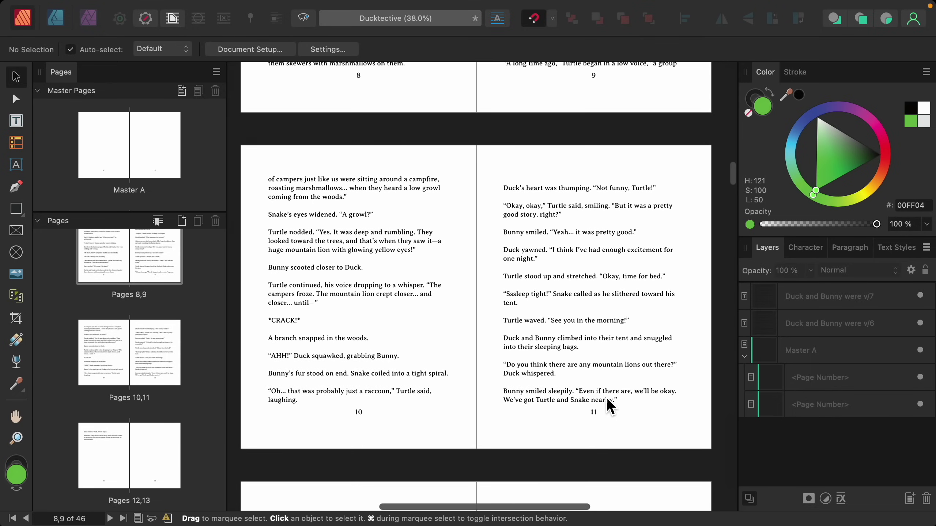